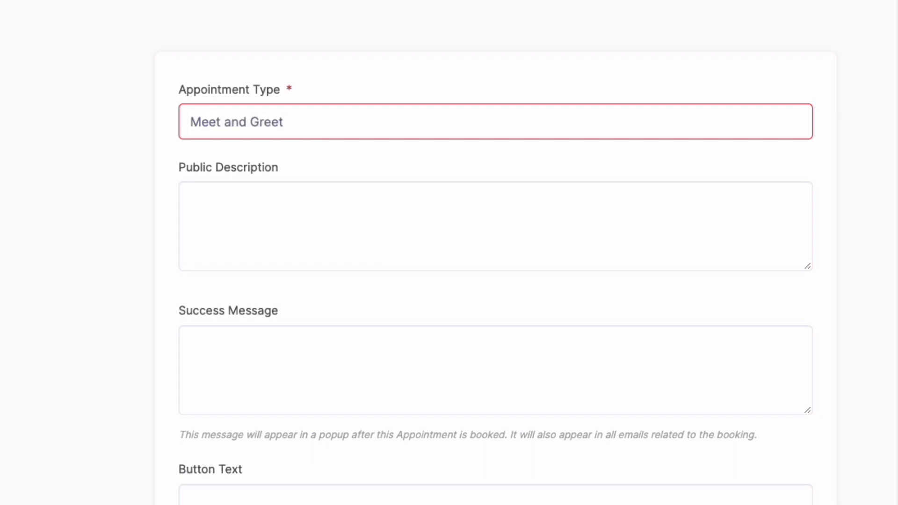
Enter "Let's get to know one another" as the public description and "Looking forward to meeting you." as the success message.
{"action": "key", "text": "Tab"}
{"action": "type", "text": "Let's get "}
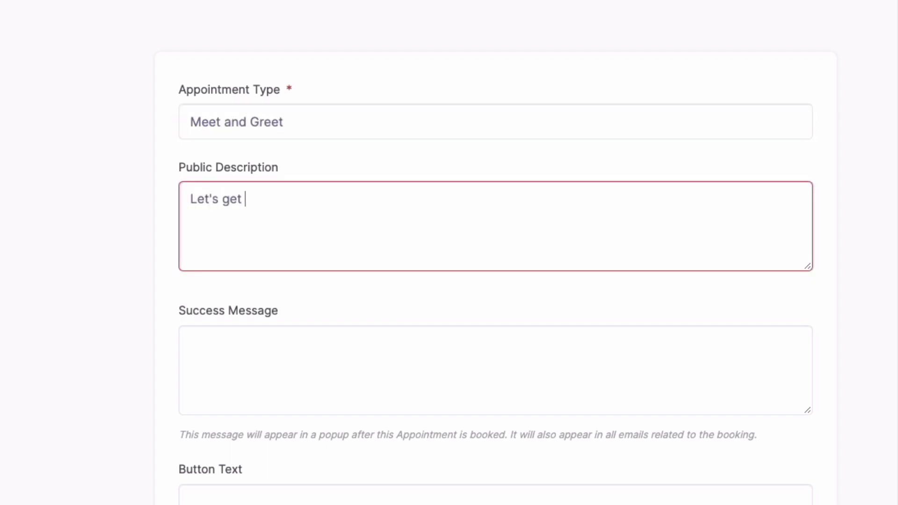
{"action": "type", "text": "to know one another"}
{"action": "key", "text": "Tab"}
{"action": "type", "text": "L"}
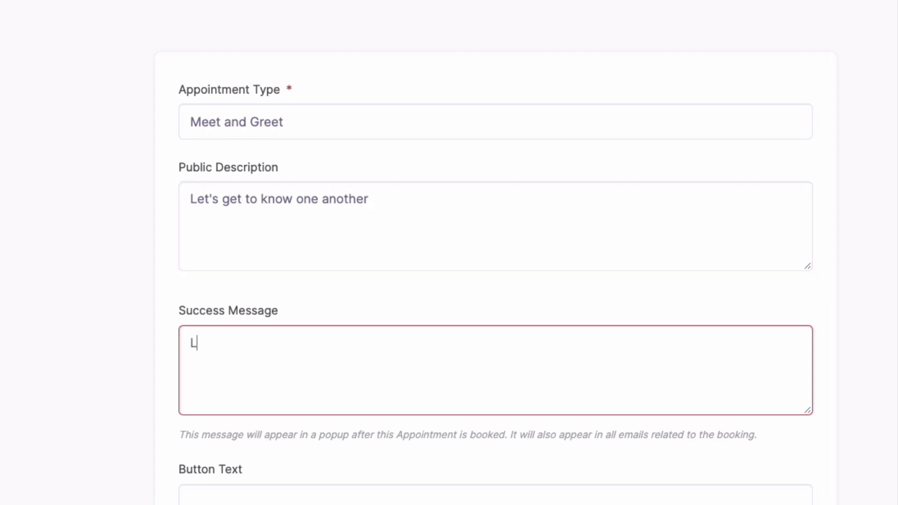
{"action": "type", "text": "ooking forward to meeting you."}
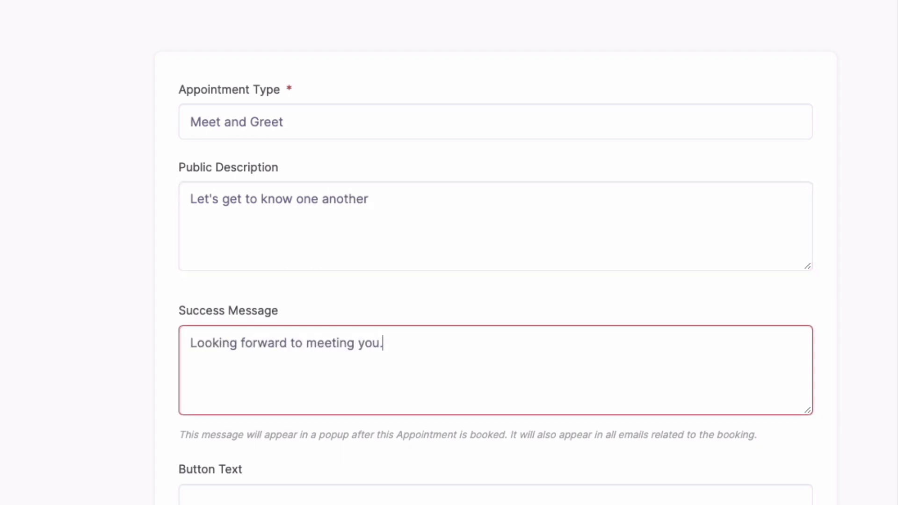
Set the appointment type's button text to "Let's Meet".
{"action": "key", "text": "Tab"}
{"action": "type", "text": "Let's me"}
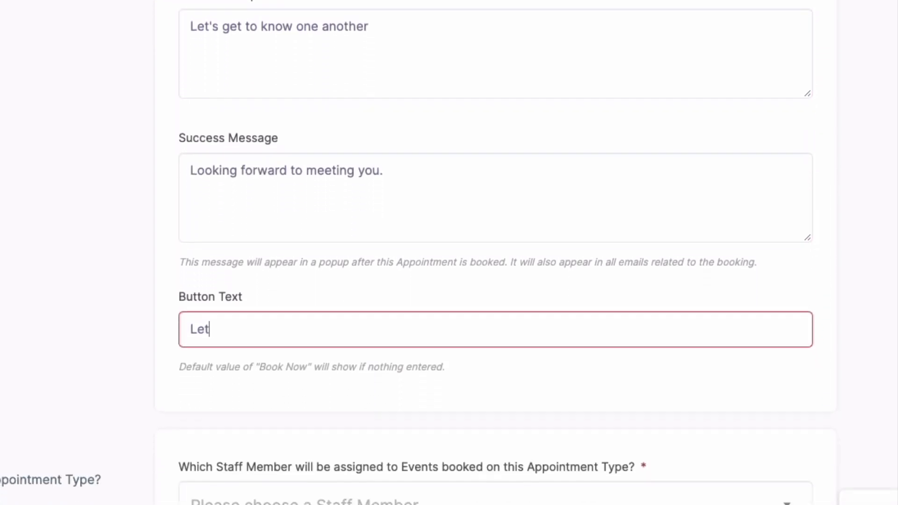
{"action": "type", "text": "Meet"}
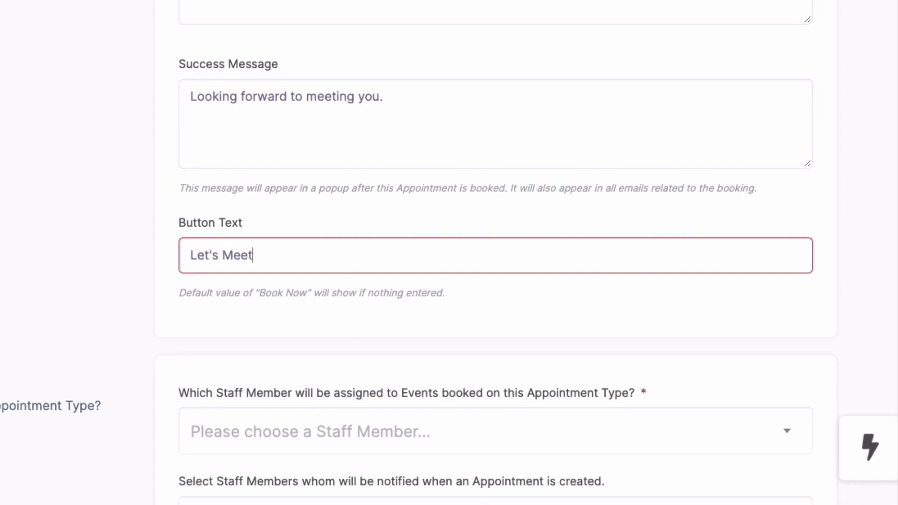
Add the appointment type with the Super Admin staff member assigned to its events and the Project Manager staff member notified.
{"action": "scroll", "coordinate": [177, 46], "scroll_direction": "down", "scroll_amount": 5}
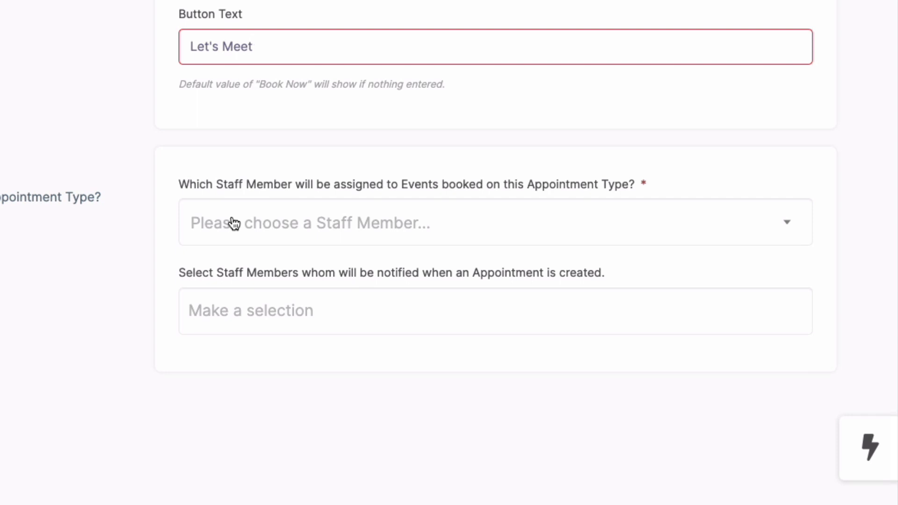
{"action": "left_click", "coordinate": [234, 224]}
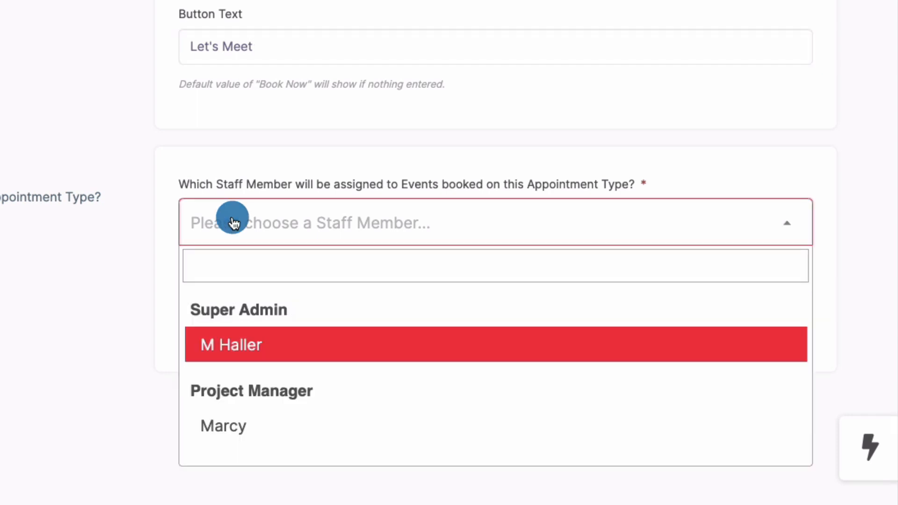
{"action": "left_click", "coordinate": [243, 344]}
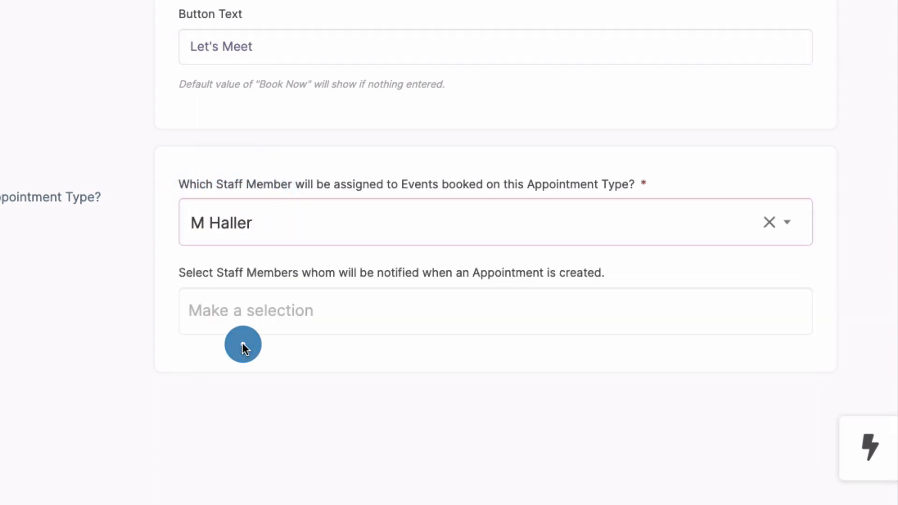
{"action": "left_click", "coordinate": [223, 313]}
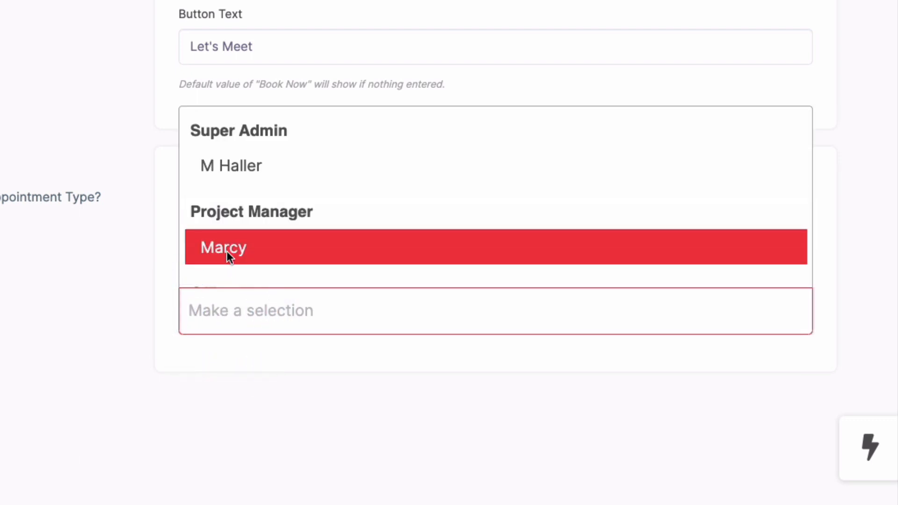
{"action": "left_click", "coordinate": [226, 251]}
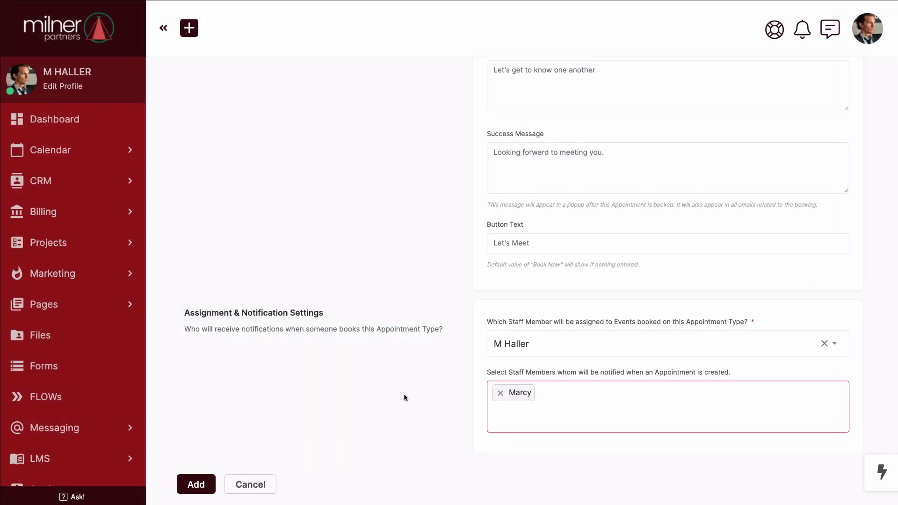
{"action": "scroll", "coordinate": [405, 398], "scroll_direction": "down", "scroll_amount": 1}
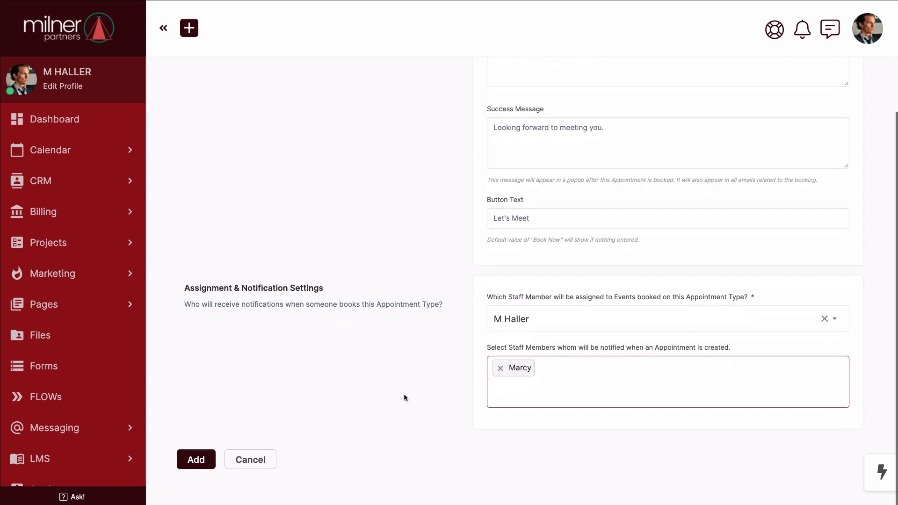
{"action": "left_click", "coordinate": [199, 460]}
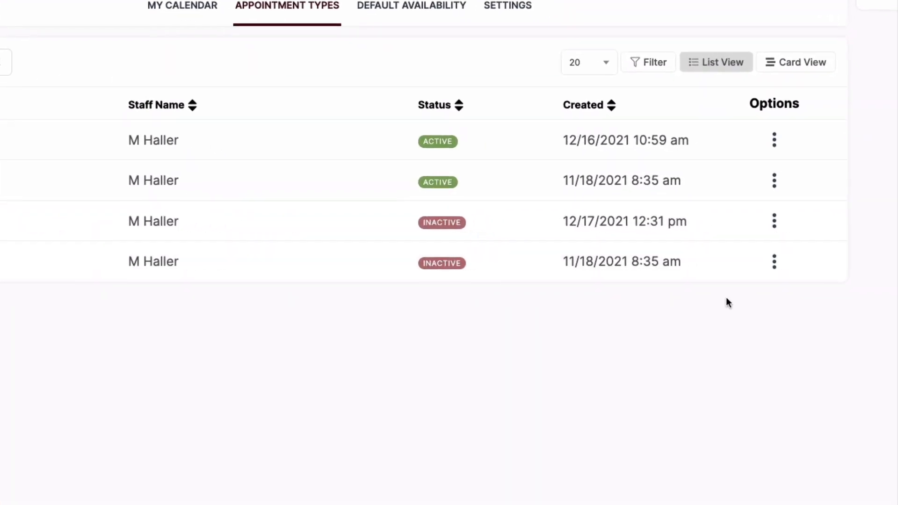
Manage availability for the appointment type created 12/17/2021, splitting Monday into 9:00am - 11:00am and 12:00pm - 5:00pm windows.
{"action": "left_click", "coordinate": [772, 223]}
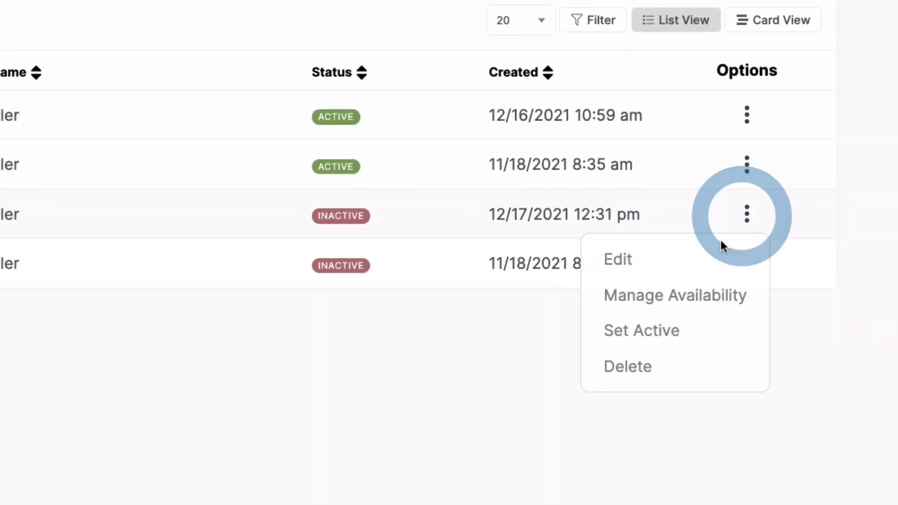
{"action": "left_click", "coordinate": [701, 292]}
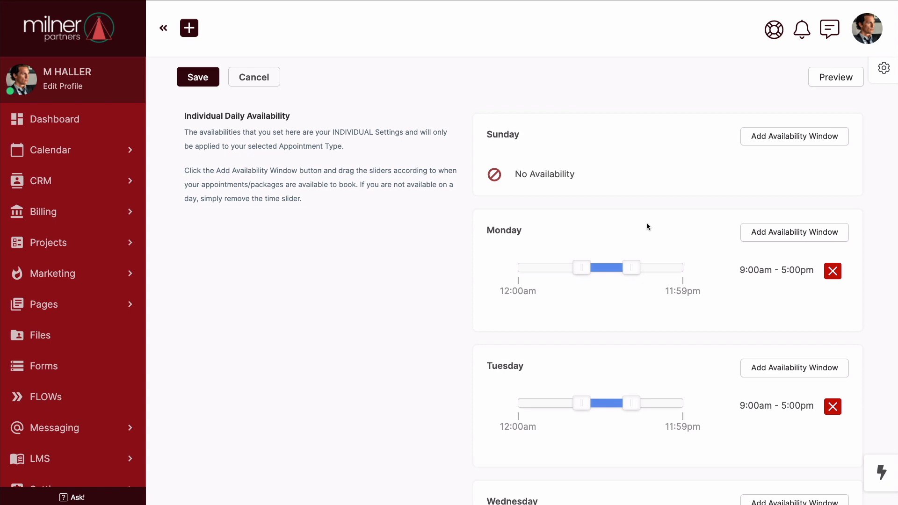
{"action": "left_click", "coordinate": [761, 234]}
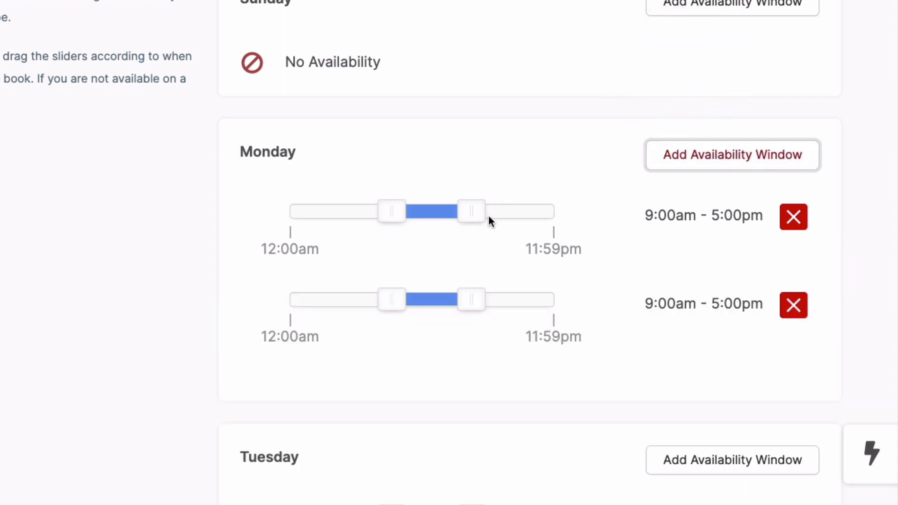
{"action": "left_click_drag", "start_coordinate": [477, 213], "coordinate": [416, 221]}
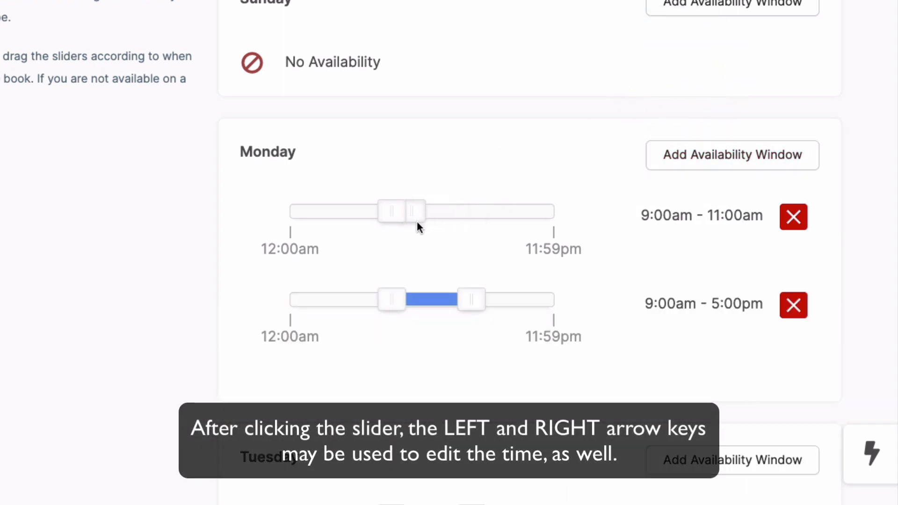
{"action": "left_click", "coordinate": [409, 272]}
{"action": "left_click_drag", "start_coordinate": [395, 299], "coordinate": [421, 297]}
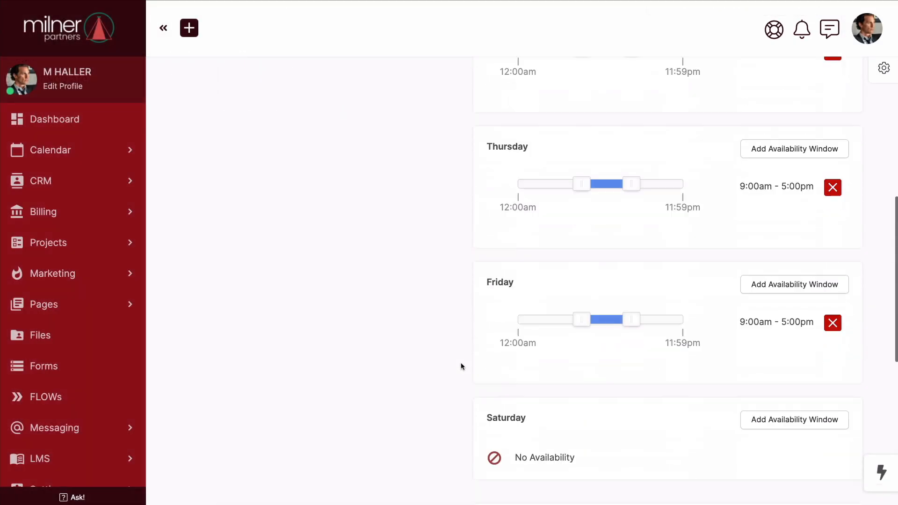
Set the duration of appointments to 45 minutes and the padding between appointments to 15 minutes.
{"action": "scroll", "coordinate": [461, 366], "scroll_direction": "down", "scroll_amount": 6}
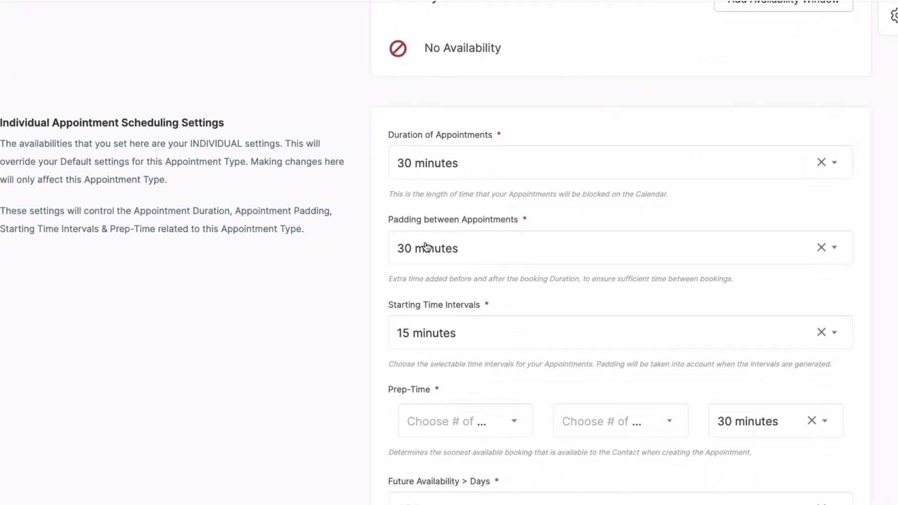
{"action": "left_click", "coordinate": [441, 163]}
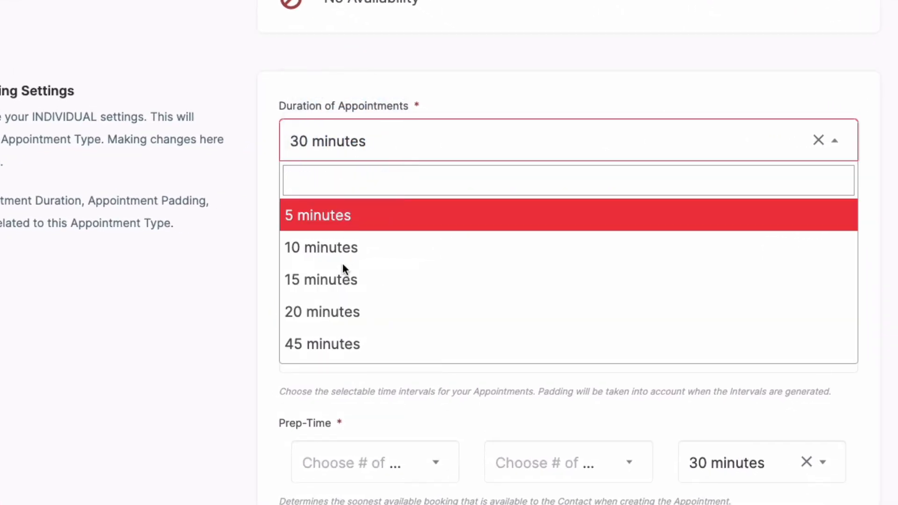
{"action": "left_click", "coordinate": [342, 335]}
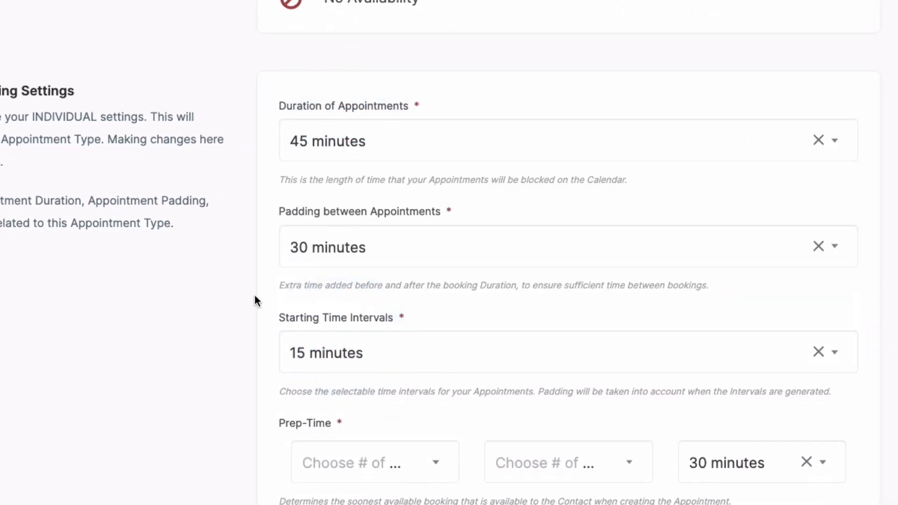
{"action": "left_click", "coordinate": [335, 254]}
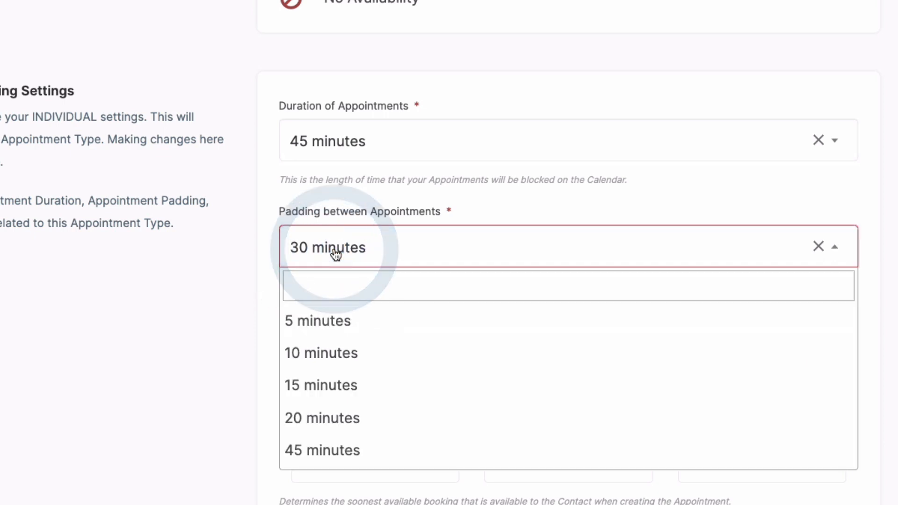
{"action": "left_click", "coordinate": [326, 385]}
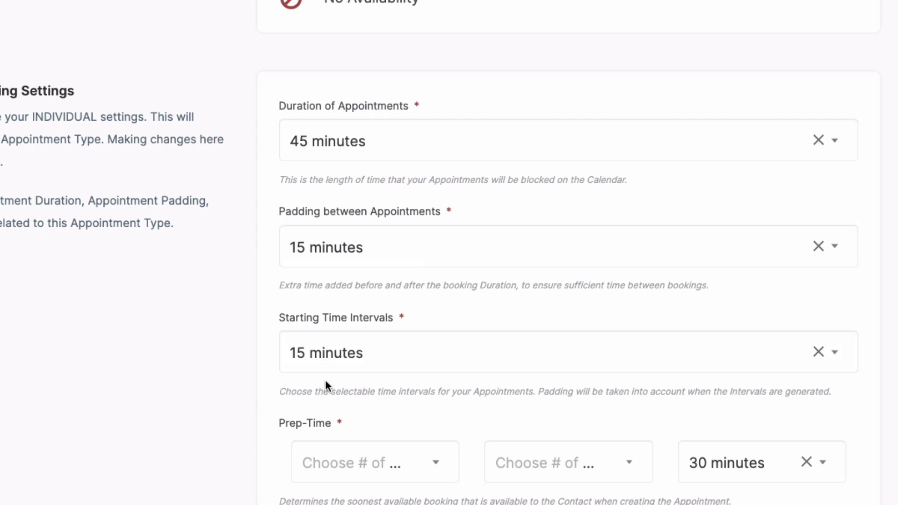
Set the starting time intervals for the appointments to 1 hour.
{"action": "left_click", "coordinate": [334, 354]}
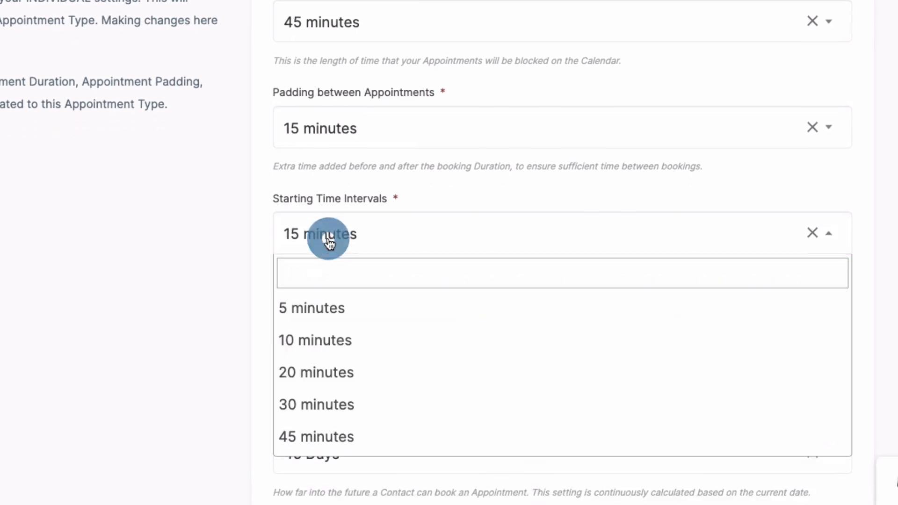
{"action": "scroll", "coordinate": [347, 345], "scroll_direction": "down", "scroll_amount": 3}
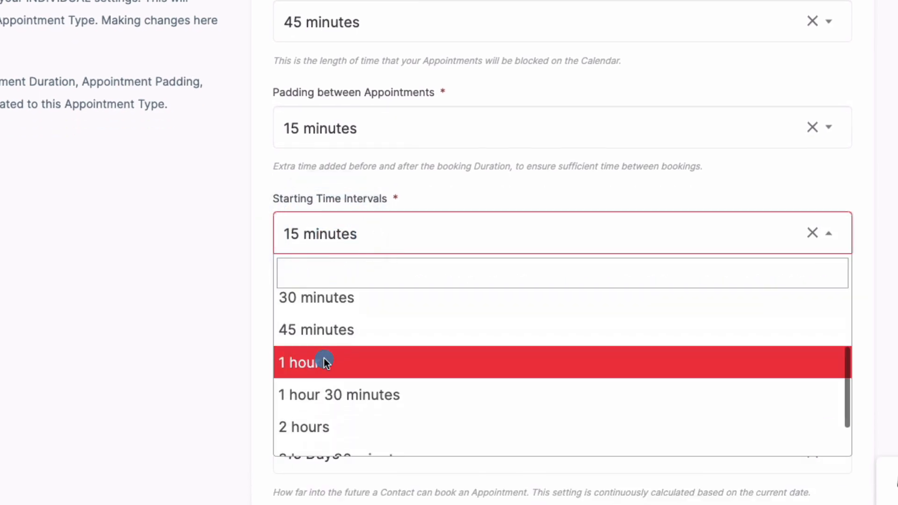
{"action": "left_click", "coordinate": [325, 363]}
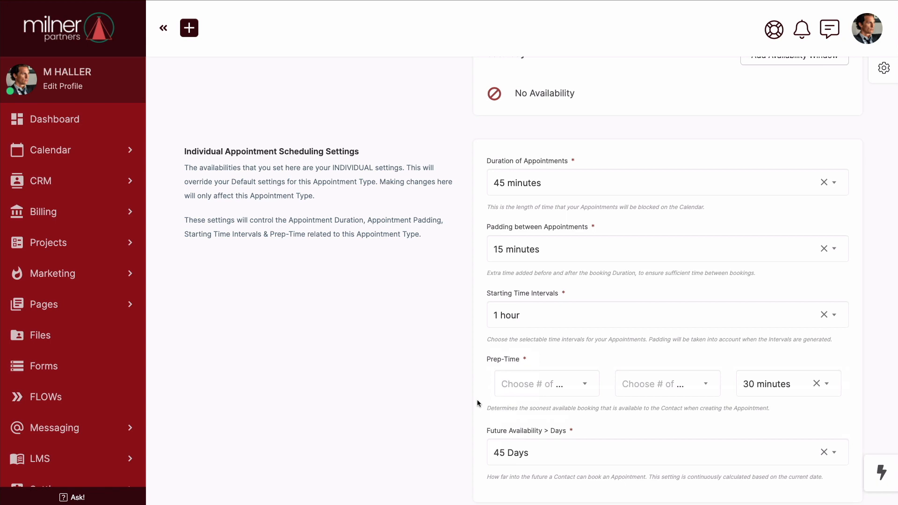
Preview the bookable time slots produced by the availability settings, and close the preview.
{"action": "scroll", "coordinate": [477, 404], "scroll_direction": "up", "scroll_amount": 3}
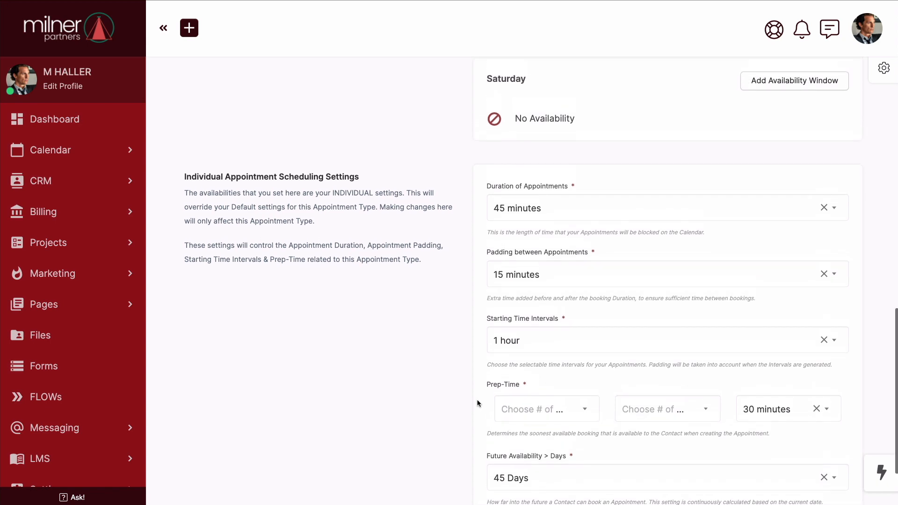
{"action": "scroll", "coordinate": [478, 403], "scroll_direction": "up", "scroll_amount": 15}
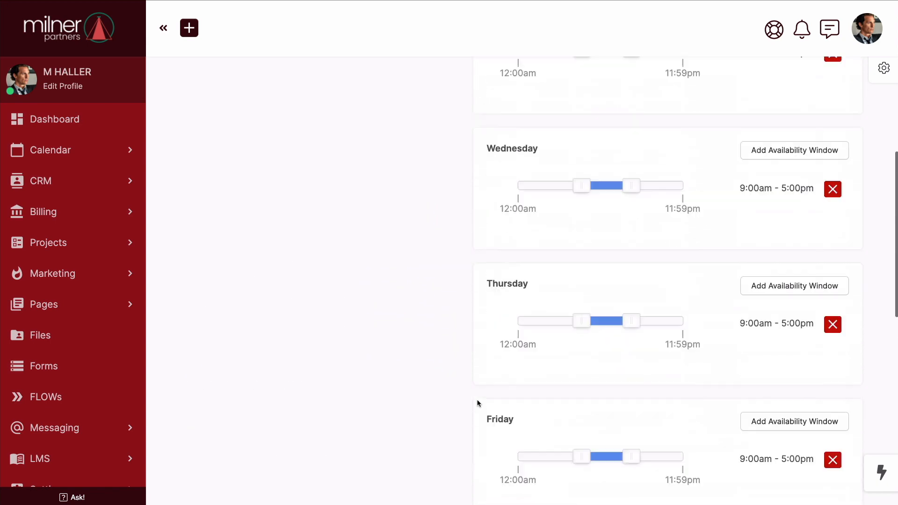
{"action": "scroll", "coordinate": [478, 403], "scroll_direction": "up", "scroll_amount": 2}
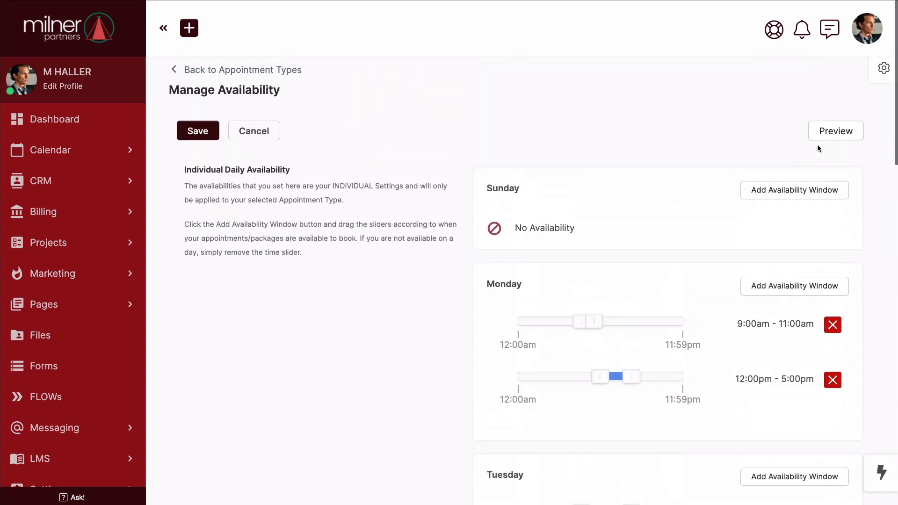
{"action": "left_click", "coordinate": [834, 132]}
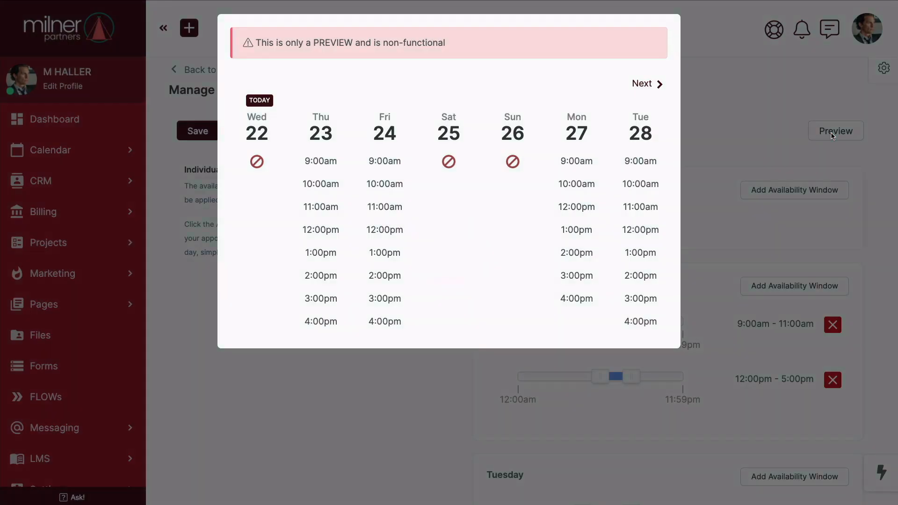
{"action": "left_click", "coordinate": [706, 142]}
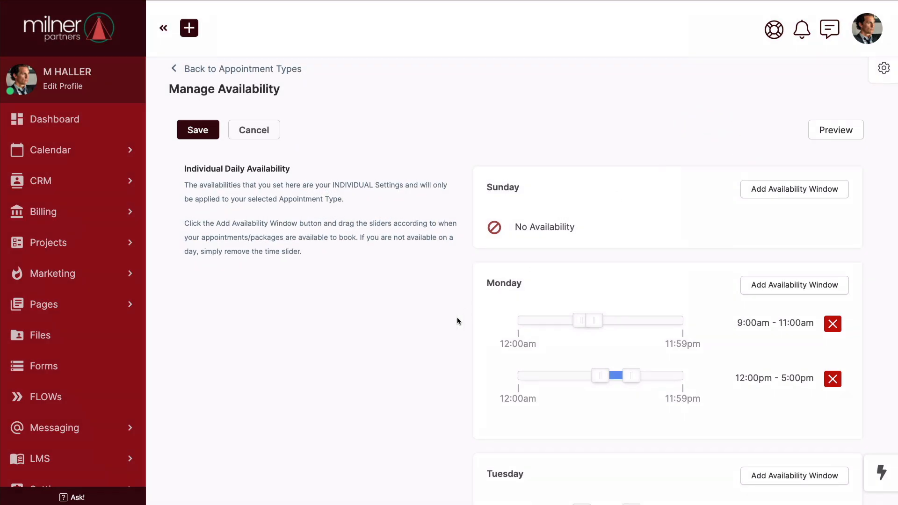
Set the prep-time to 1 day and clear its minutes value.
{"action": "scroll", "coordinate": [457, 319], "scroll_direction": "down", "scroll_amount": 2}
{"action": "scroll", "coordinate": [457, 320], "scroll_direction": "down", "scroll_amount": 16}
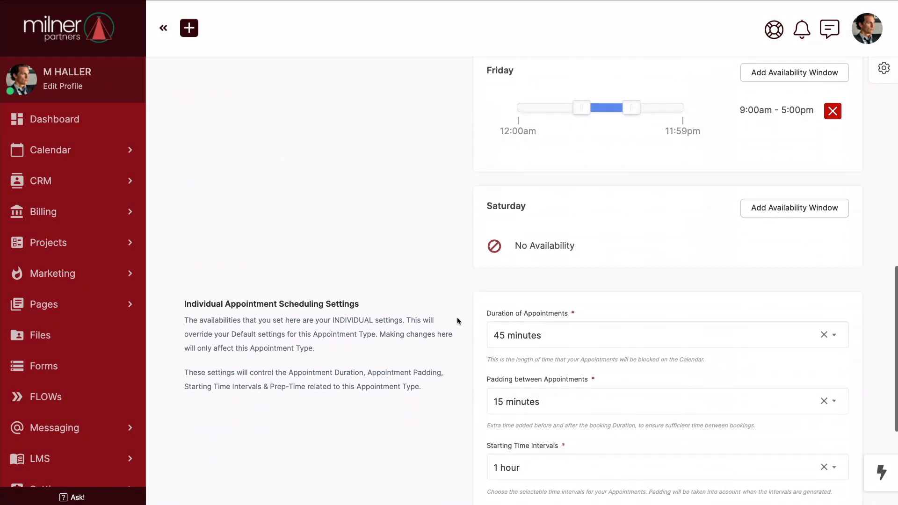
{"action": "scroll", "coordinate": [457, 320], "scroll_direction": "down", "scroll_amount": 1}
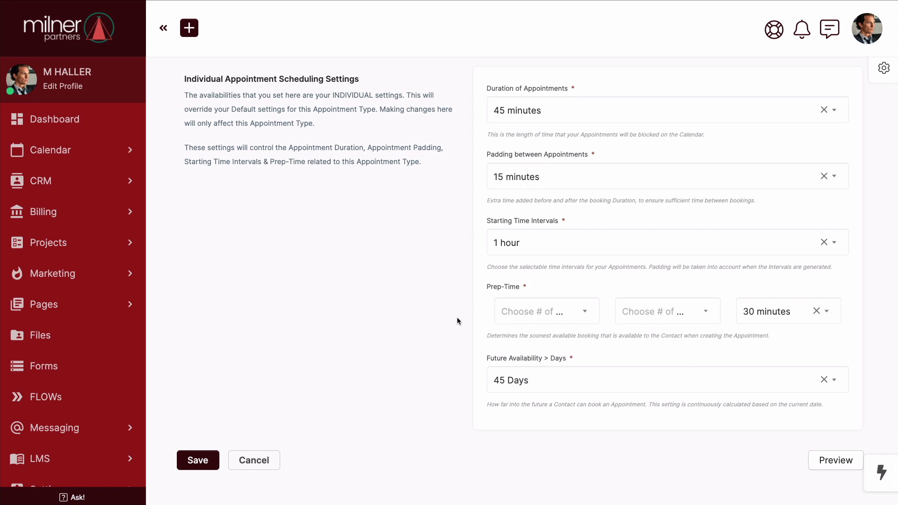
{"action": "left_click", "coordinate": [524, 312]}
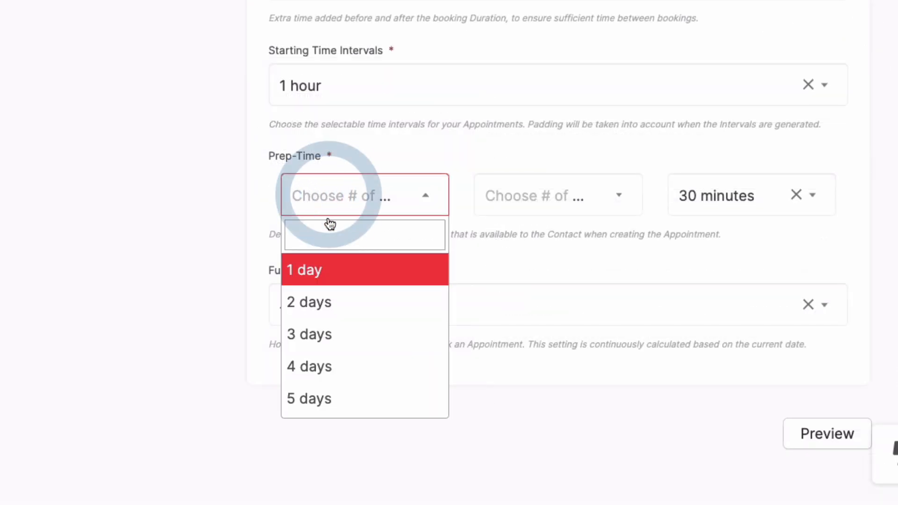
{"action": "left_click", "coordinate": [329, 271]}
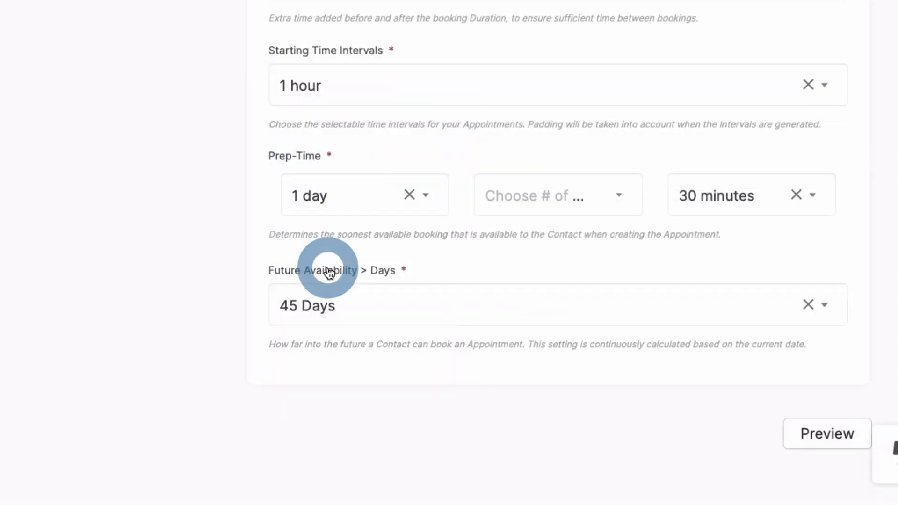
{"action": "left_click", "coordinate": [797, 201]}
{"action": "left_click", "coordinate": [211, 197]}
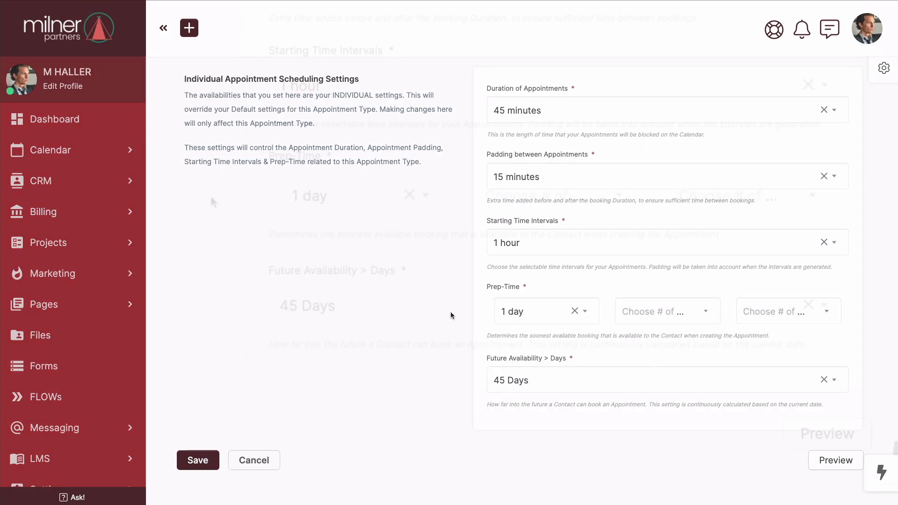
Browse the day options for future availability, keep 45 Days, and save the individual scheduling settings.
{"action": "left_click", "coordinate": [512, 378]}
{"action": "scroll", "coordinate": [536, 333], "scroll_direction": "down", "scroll_amount": 9}
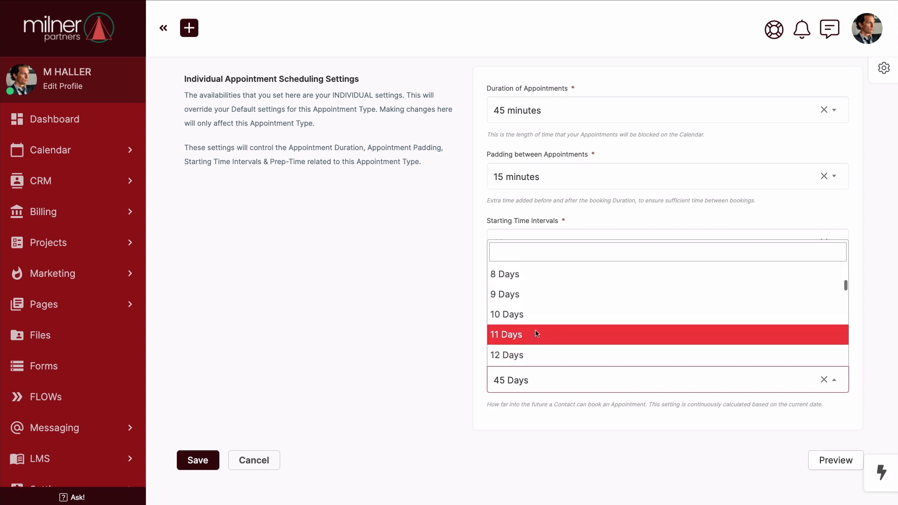
{"action": "scroll", "coordinate": [537, 333], "scroll_direction": "down", "scroll_amount": 8}
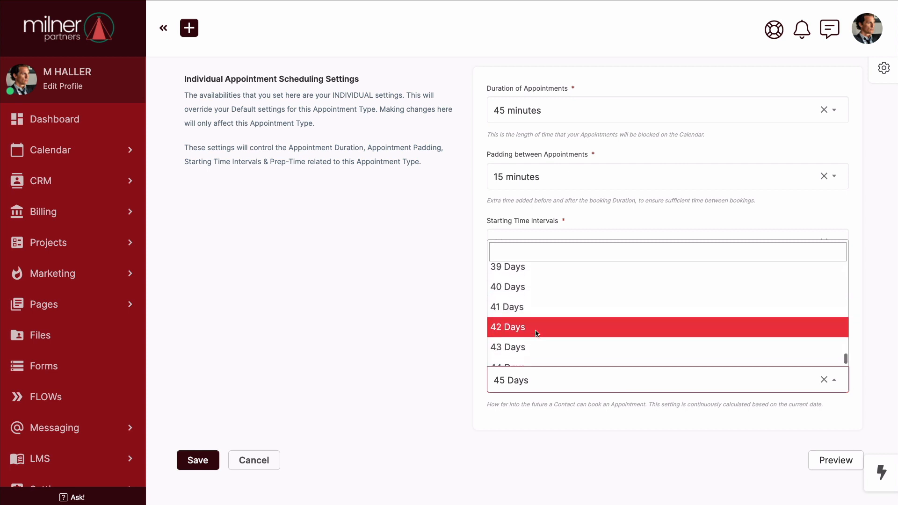
{"action": "left_click", "coordinate": [451, 331]}
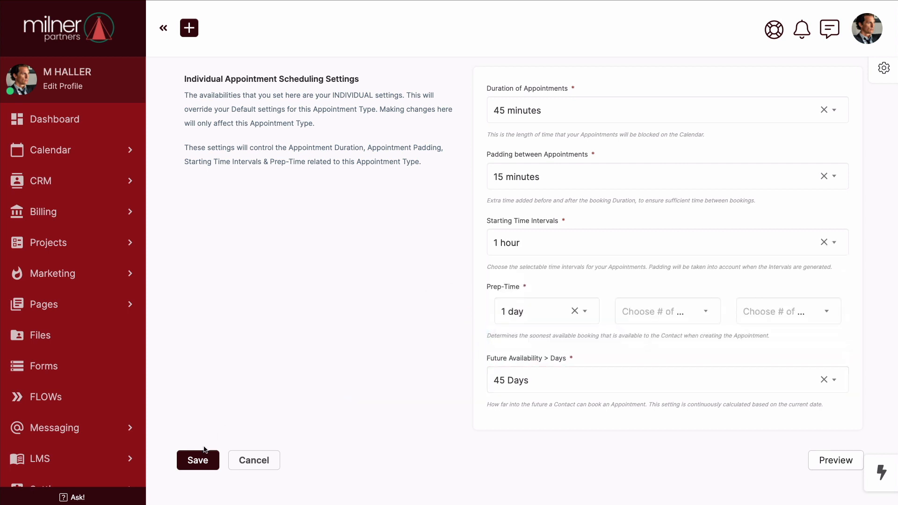
{"action": "left_click", "coordinate": [199, 460]}
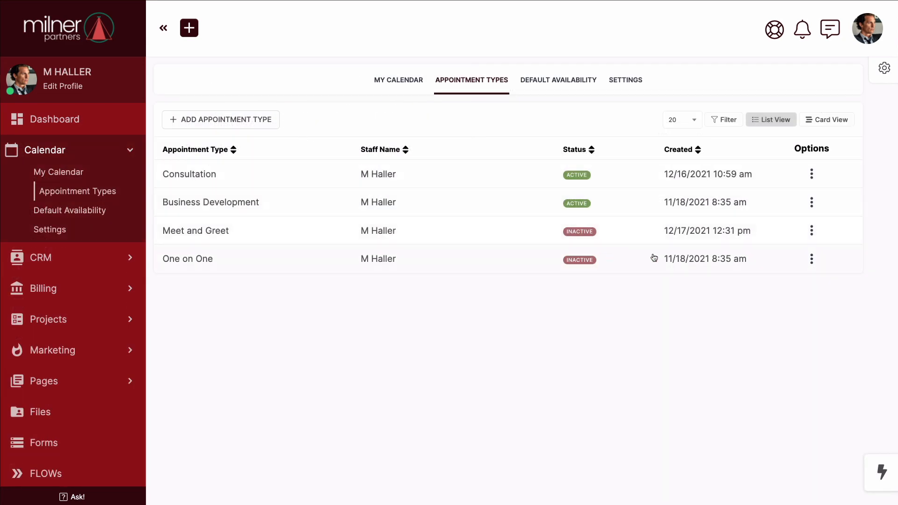
Set the Meet and Greet appointment type to active and confirm the change.
{"action": "left_click", "coordinate": [812, 231]}
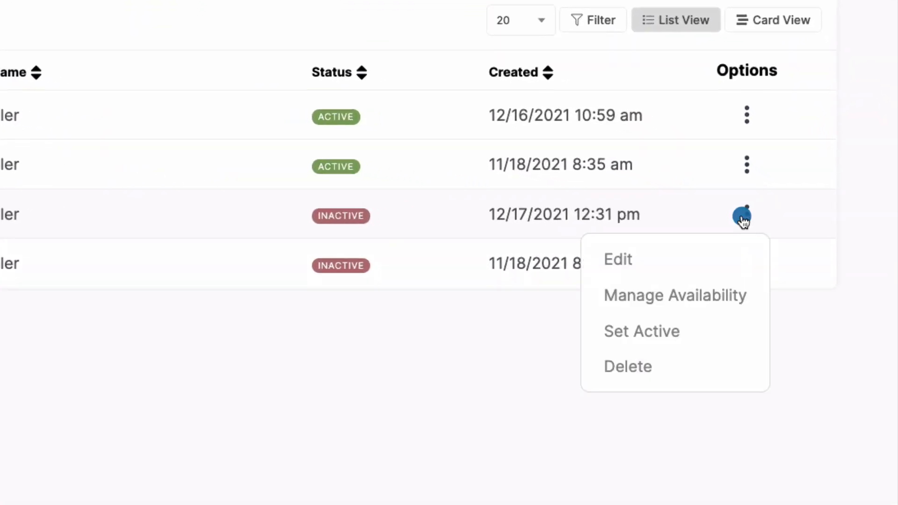
{"action": "left_click", "coordinate": [655, 335]}
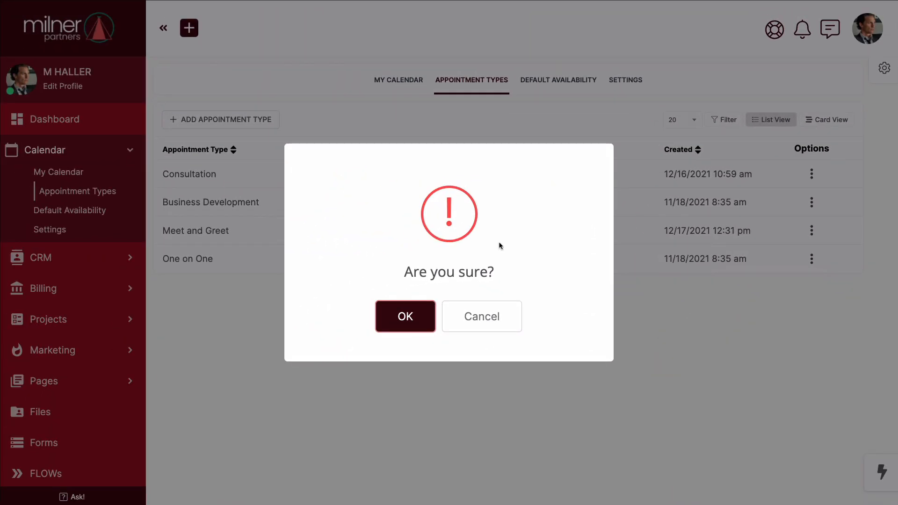
{"action": "left_click", "coordinate": [410, 314]}
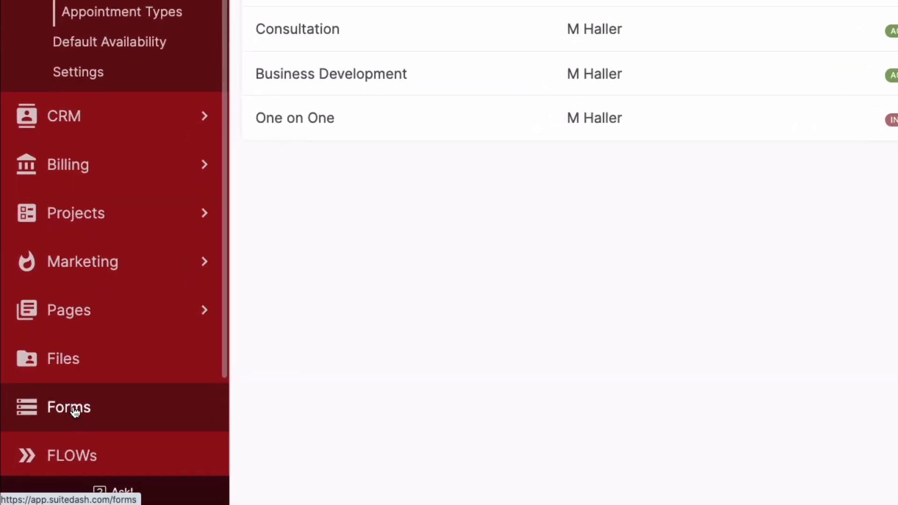
Create a new Kickoff form and title it "Meet and Greet".
{"action": "left_click", "coordinate": [80, 406]}
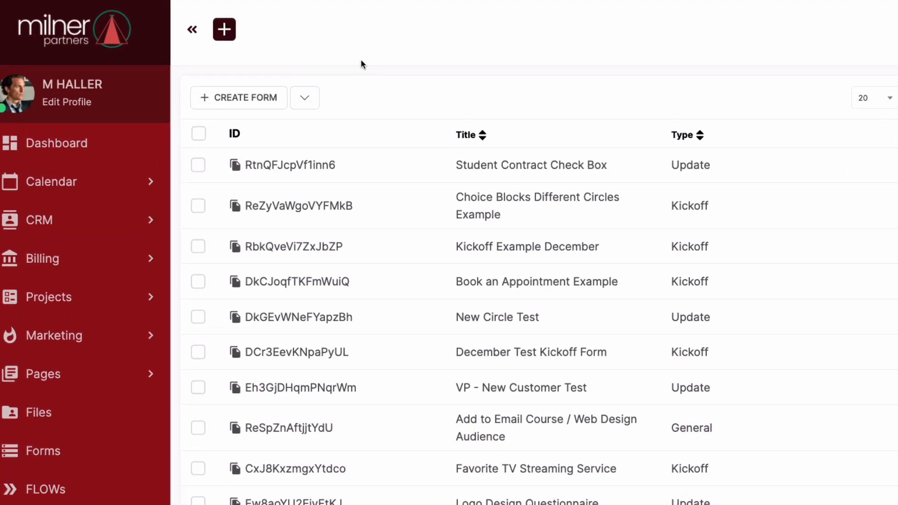
{"action": "left_click", "coordinate": [382, 120]}
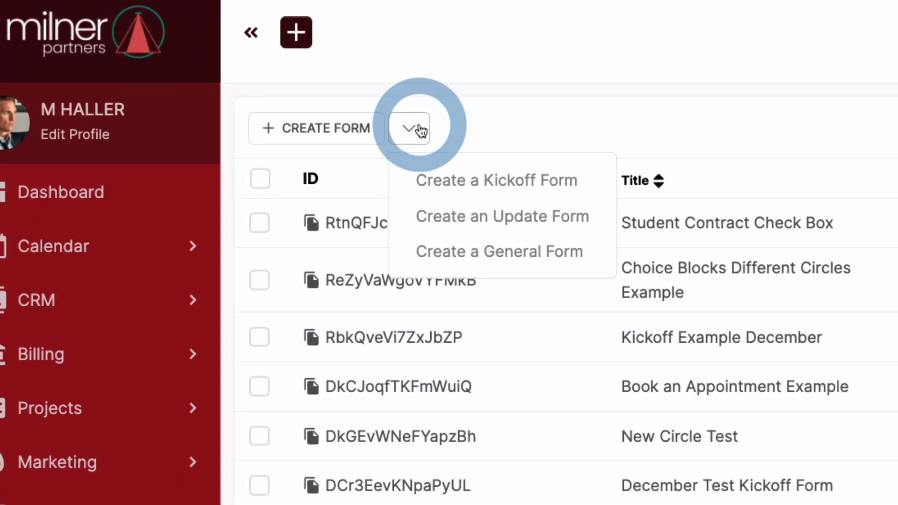
{"action": "left_click", "coordinate": [456, 182]}
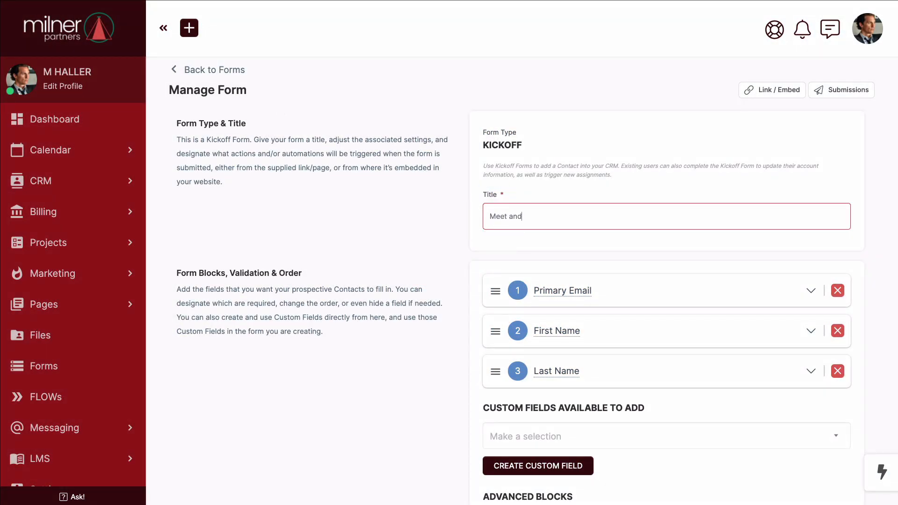
Add an Appointment Block to the form and move it above the Primary Email field.
{"action": "scroll", "coordinate": [479, 370], "scroll_direction": "down", "scroll_amount": 3}
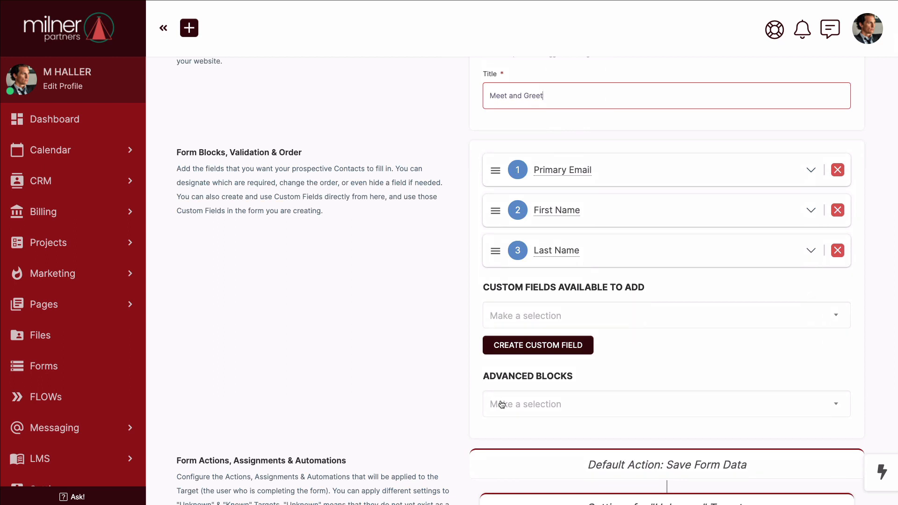
{"action": "left_click", "coordinate": [502, 404]}
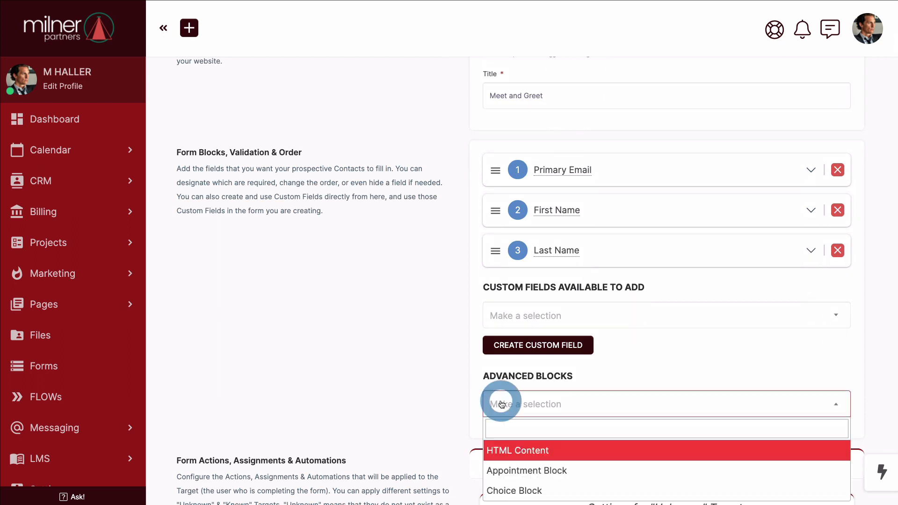
{"action": "left_click", "coordinate": [521, 473]}
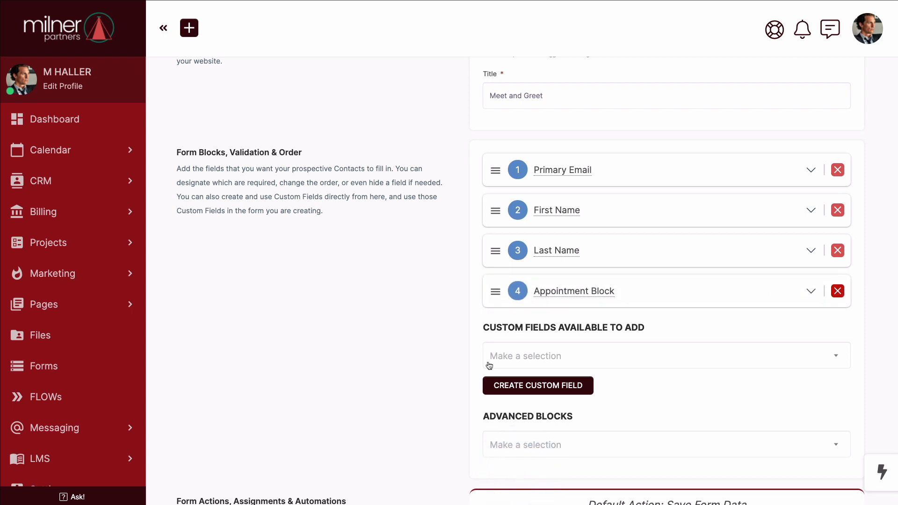
{"action": "left_click_drag", "start_coordinate": [492, 293], "coordinate": [489, 165]}
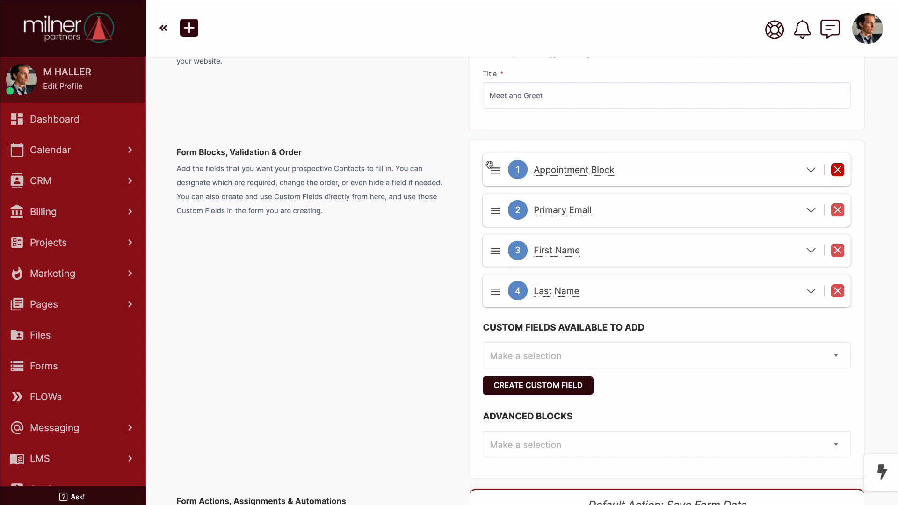
Add an HTML Content block to the form and move it above the Appointment Block.
{"action": "left_click", "coordinate": [517, 442]}
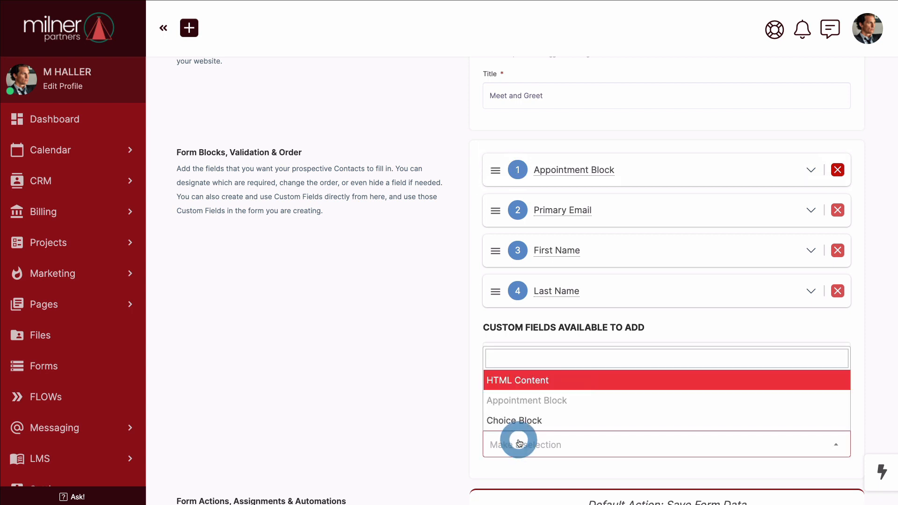
{"action": "left_click", "coordinate": [531, 383]}
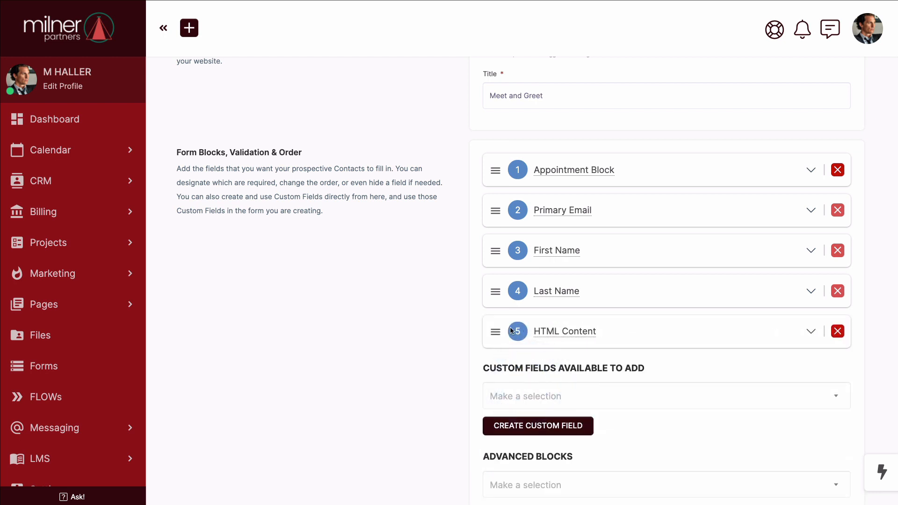
{"action": "left_click_drag", "start_coordinate": [495, 329], "coordinate": [491, 174]}
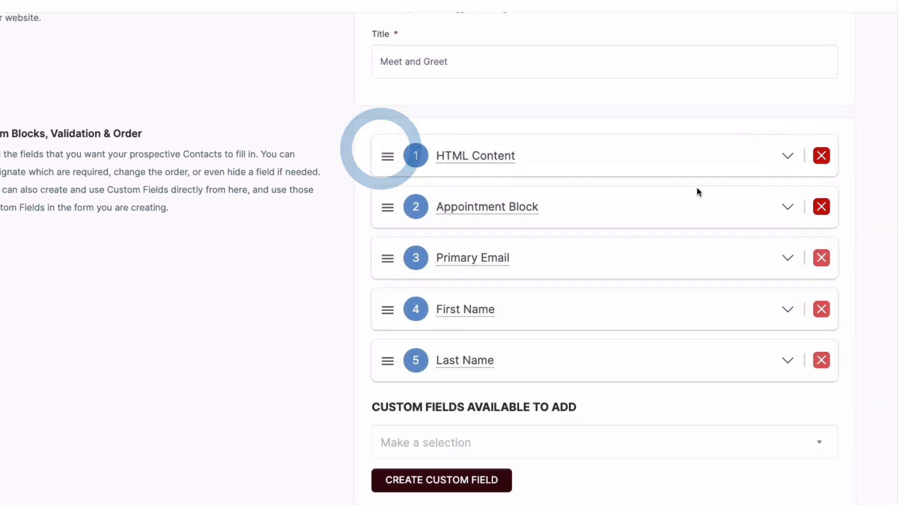
Upload the Milner Partners logo image into the HTML Content block and save the content.
{"action": "left_click", "coordinate": [750, 138]}
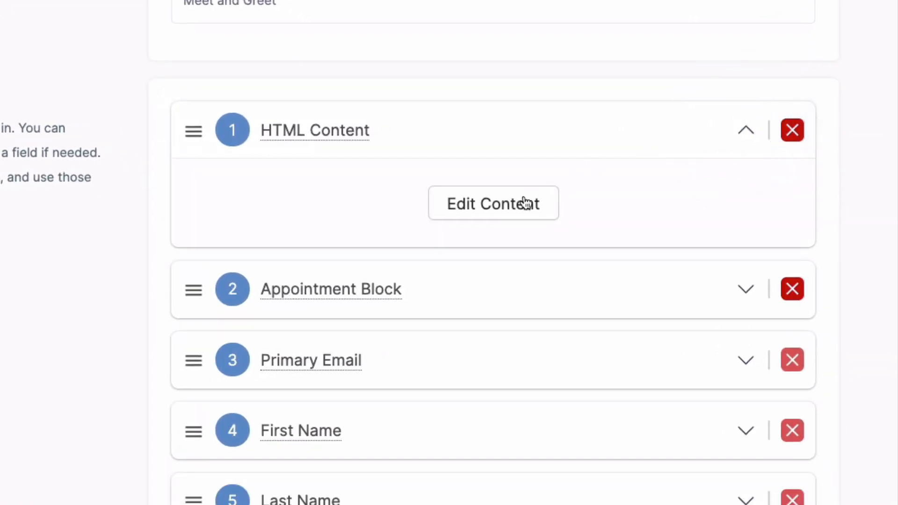
{"action": "left_click", "coordinate": [513, 207]}
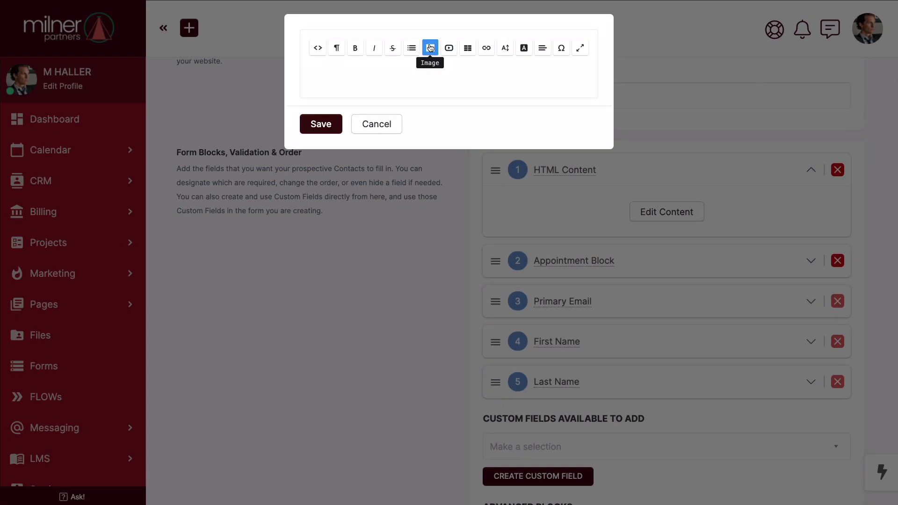
{"action": "left_click", "coordinate": [430, 48]}
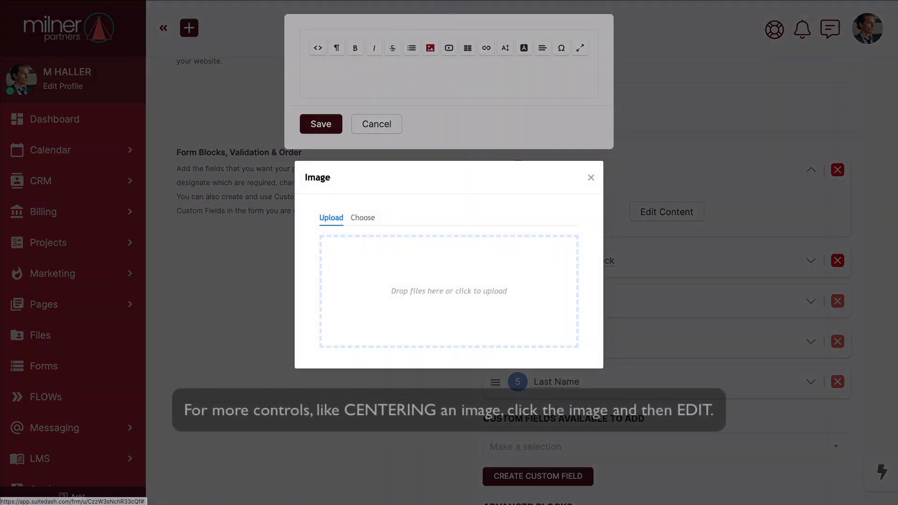
{"action": "left_click_drag", "start_coordinate": [622, 201], "coordinate": [445, 276]}
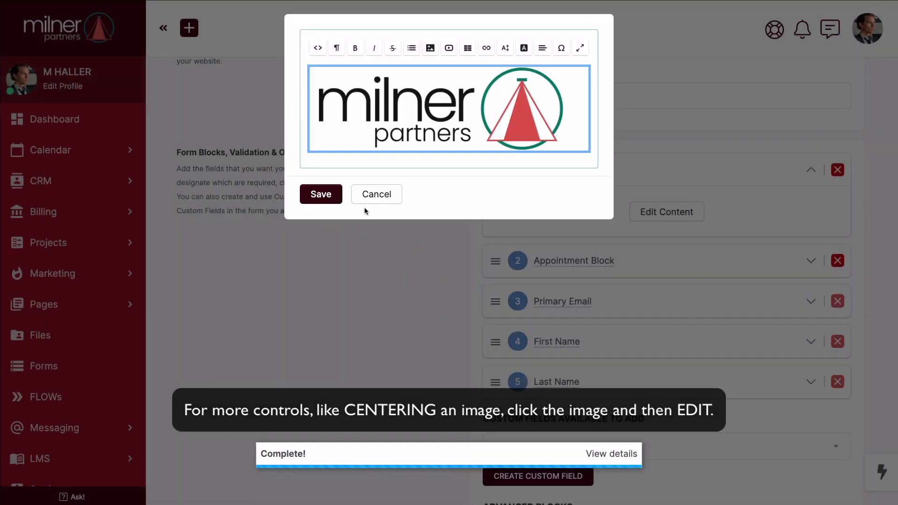
{"action": "left_click", "coordinate": [325, 196]}
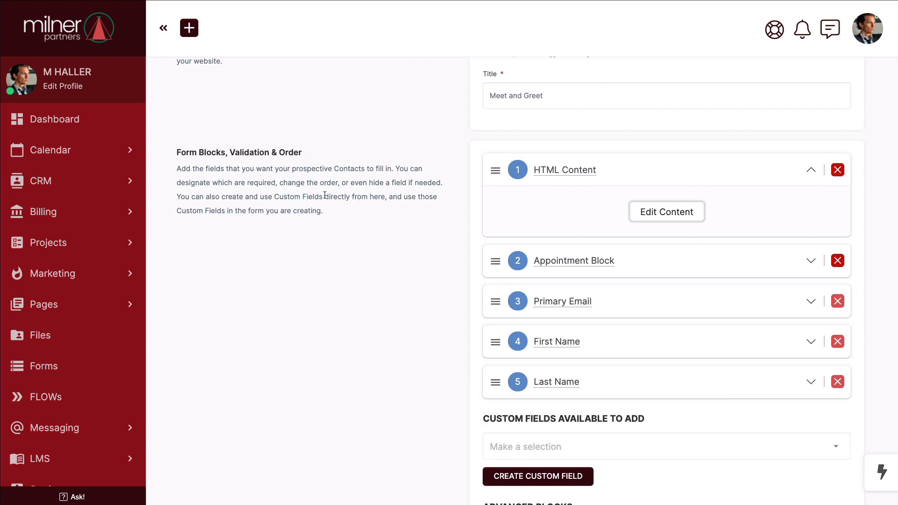
For "Unknown" targets, set the role to Prospect and choose the signed-in staff member as coordinator.
{"action": "scroll", "coordinate": [455, 254], "scroll_direction": "down", "scroll_amount": 7}
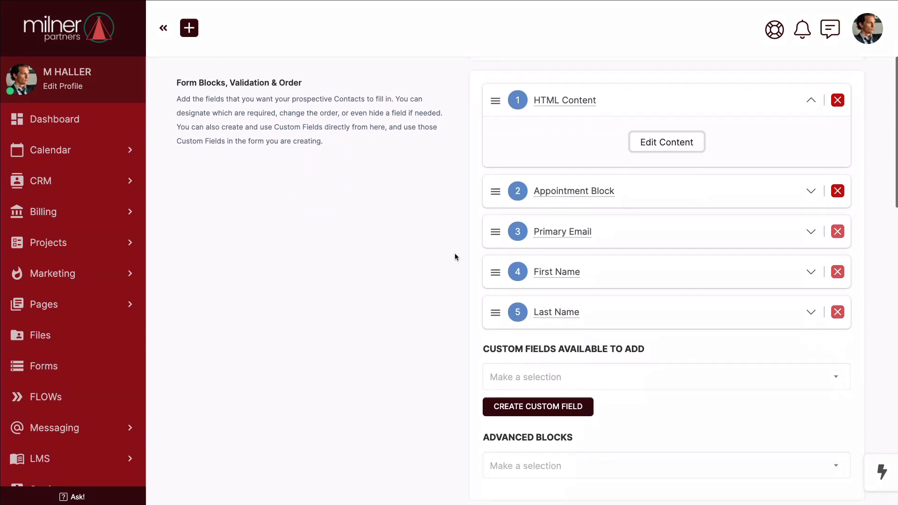
{"action": "scroll", "coordinate": [455, 254], "scroll_direction": "down", "scroll_amount": 2}
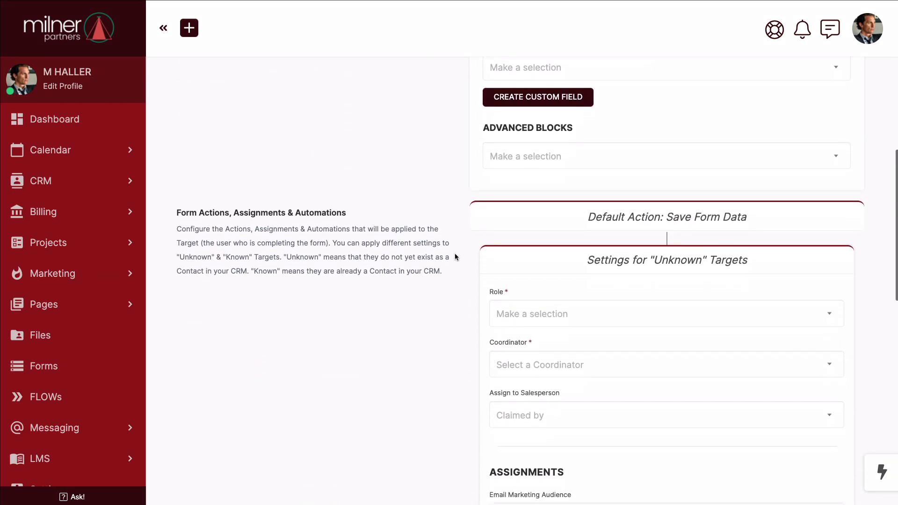
{"action": "left_click", "coordinate": [526, 375]}
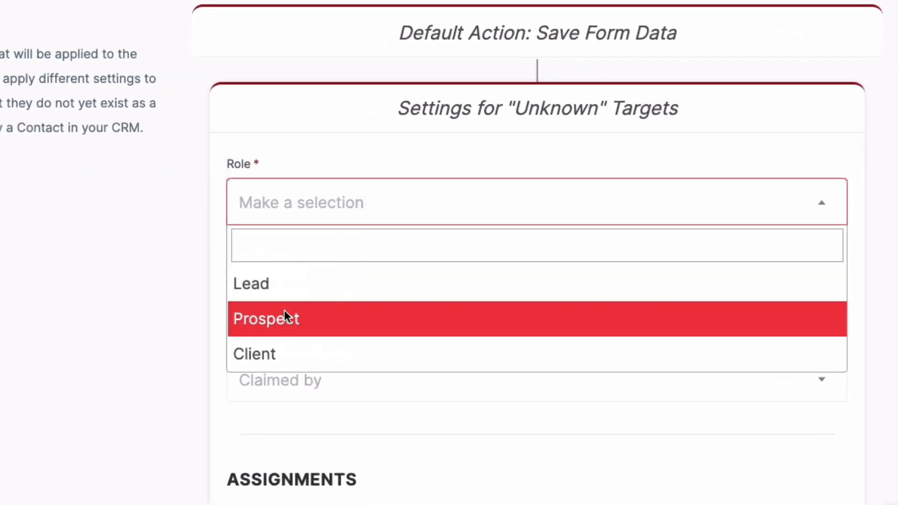
{"action": "left_click", "coordinate": [284, 312]}
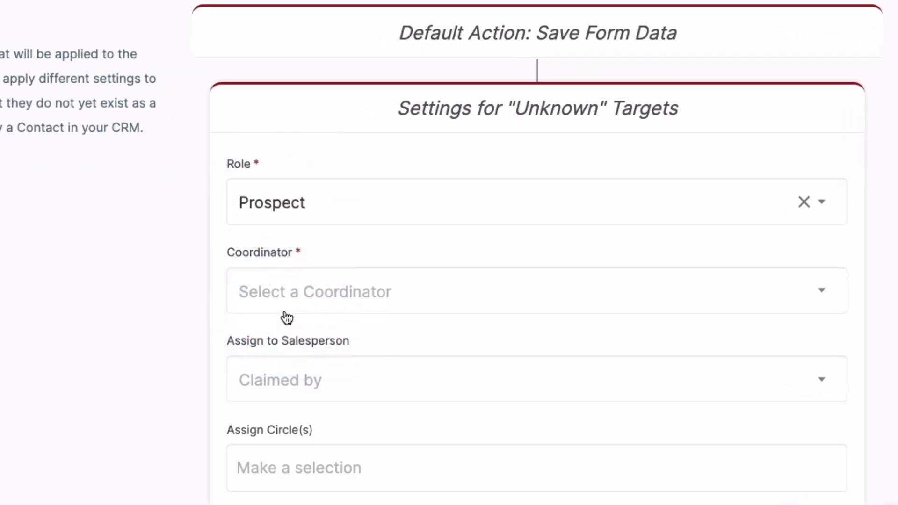
{"action": "left_click", "coordinate": [284, 307]}
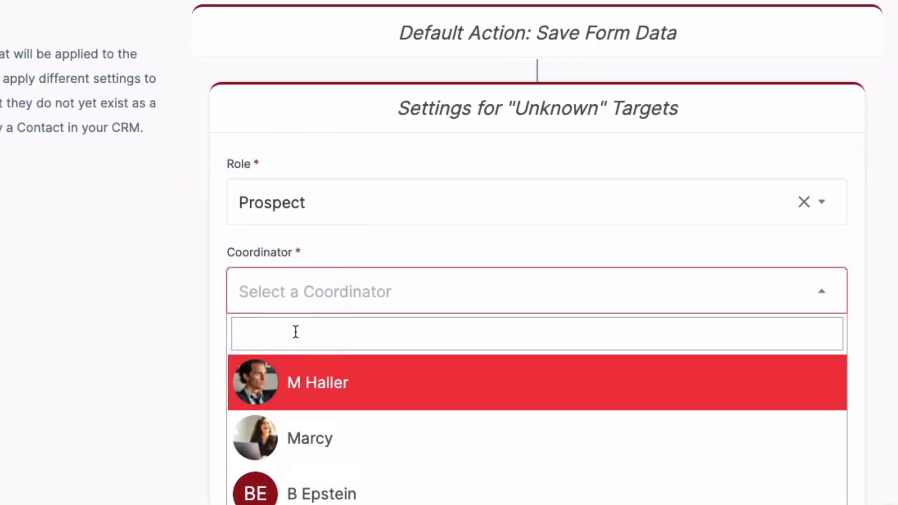
{"action": "left_click", "coordinate": [307, 383]}
Assign the All Prospects circle to "Unknown" targets.
{"action": "scroll", "coordinate": [182, 400], "scroll_direction": "down", "scroll_amount": 1}
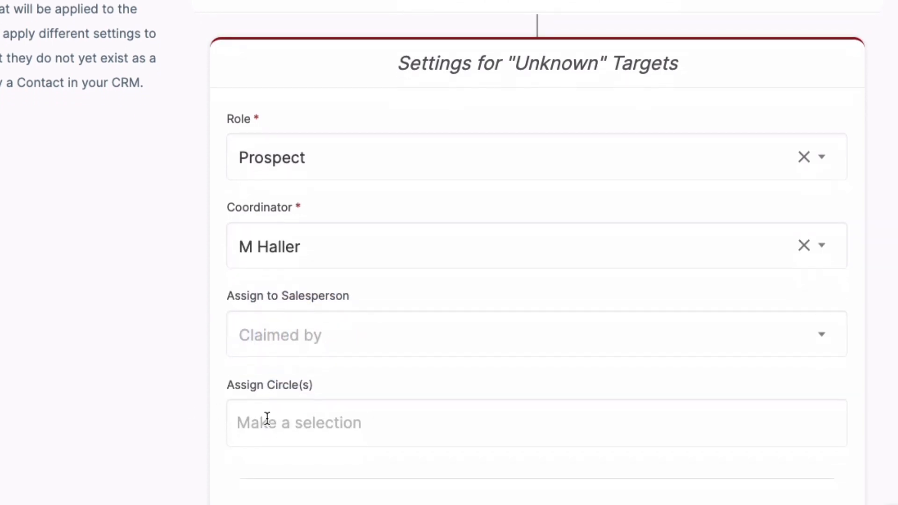
{"action": "left_click", "coordinate": [267, 419]}
{"action": "scroll", "coordinate": [331, 325], "scroll_direction": "down", "scroll_amount": 1}
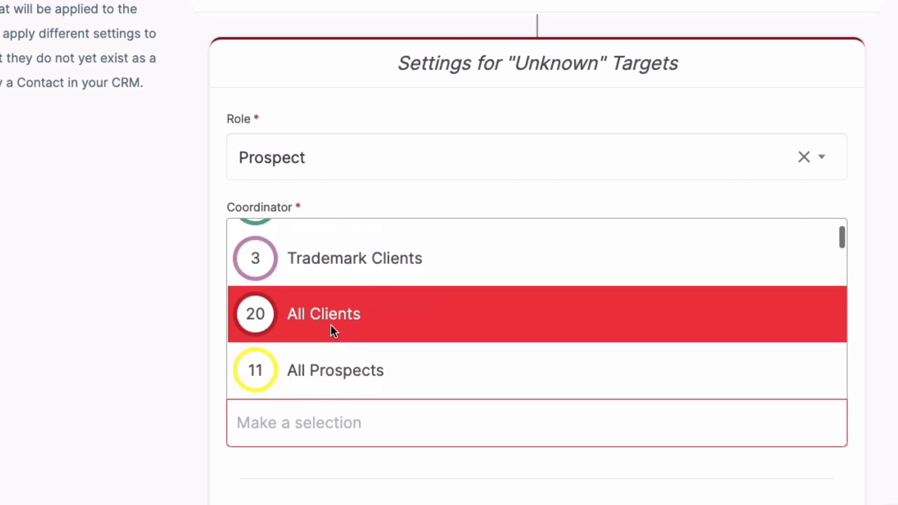
{"action": "left_click", "coordinate": [332, 352]}
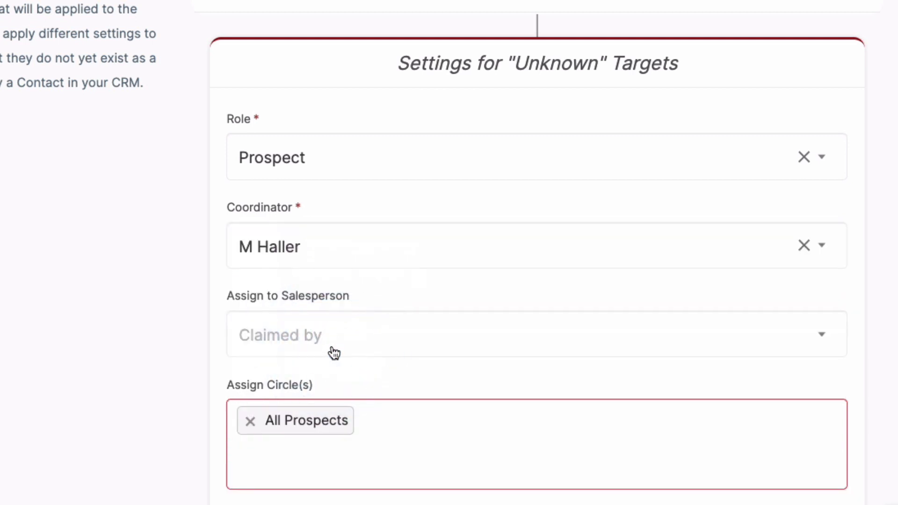
Set the appointment type to Meet and Greet in the appointment scheduling settings for "Unknown" targets.
{"action": "scroll", "coordinate": [174, 360], "scroll_direction": "down", "scroll_amount": 4}
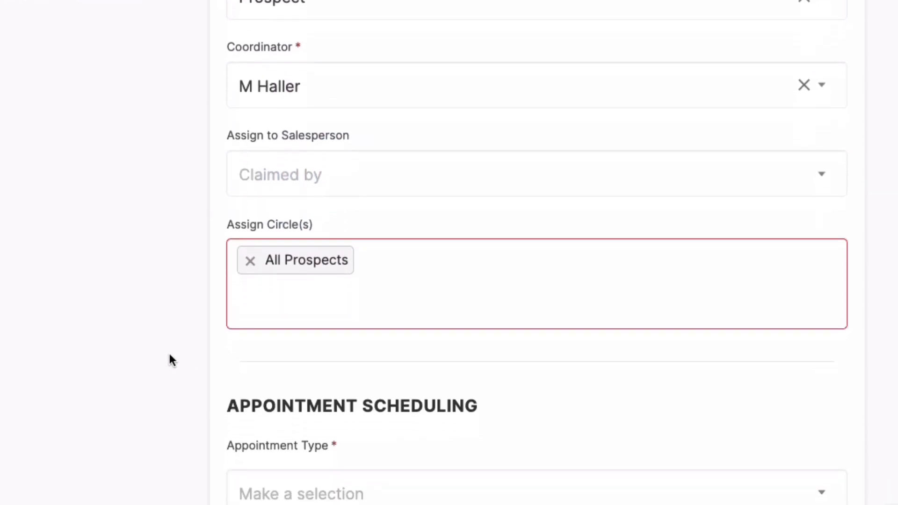
{"action": "scroll", "coordinate": [169, 355], "scroll_direction": "down", "scroll_amount": 5}
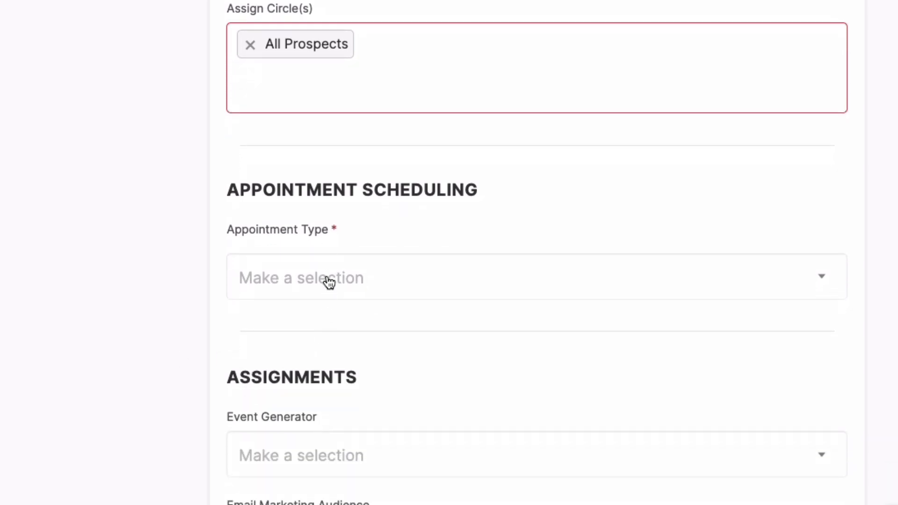
{"action": "left_click", "coordinate": [329, 279]}
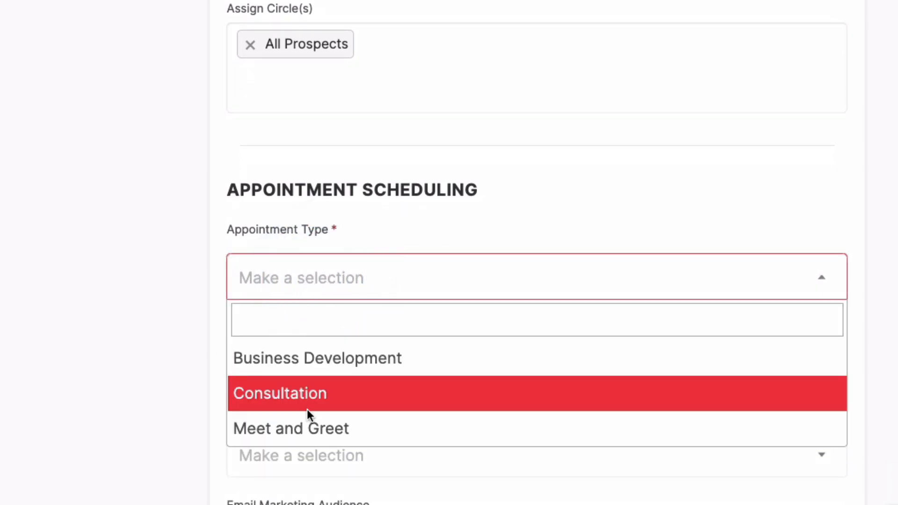
{"action": "left_click", "coordinate": [309, 427]}
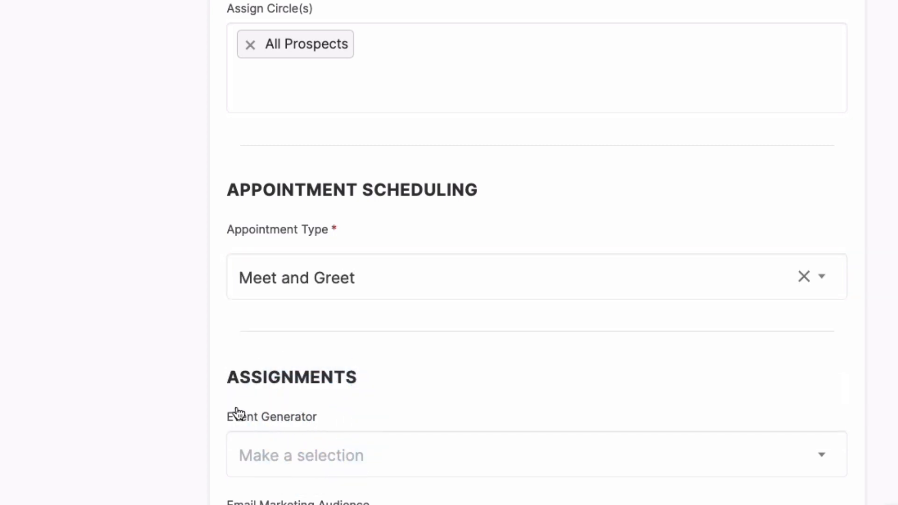
{"action": "scroll", "coordinate": [175, 388], "scroll_direction": "down", "scroll_amount": 5}
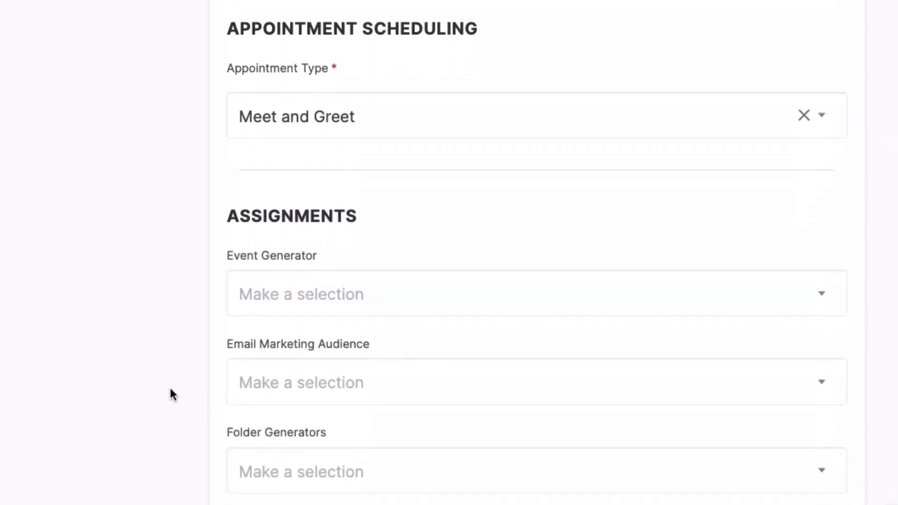
Switch on the immediate portal access invitation for "Unknown" targets and switch it off again.
{"action": "scroll", "coordinate": [171, 394], "scroll_direction": "down", "scroll_amount": 1}
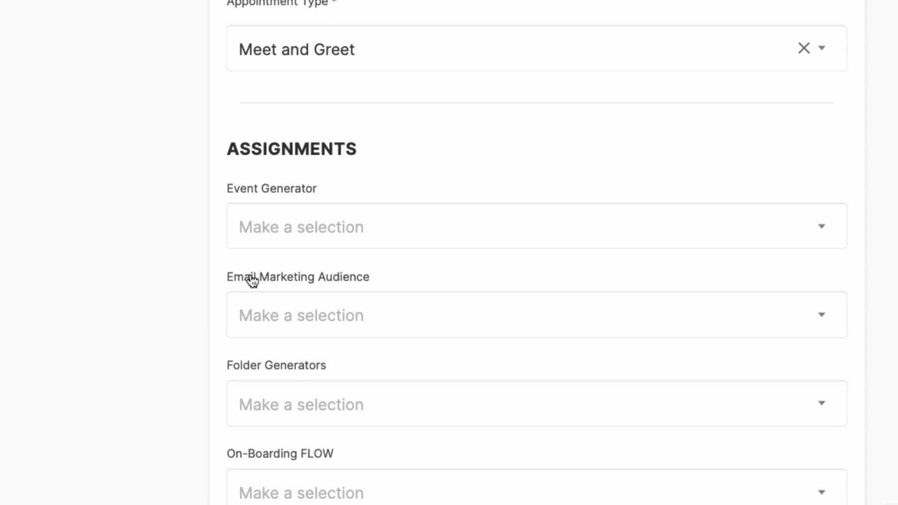
{"action": "scroll", "coordinate": [178, 299], "scroll_direction": "down", "scroll_amount": 7}
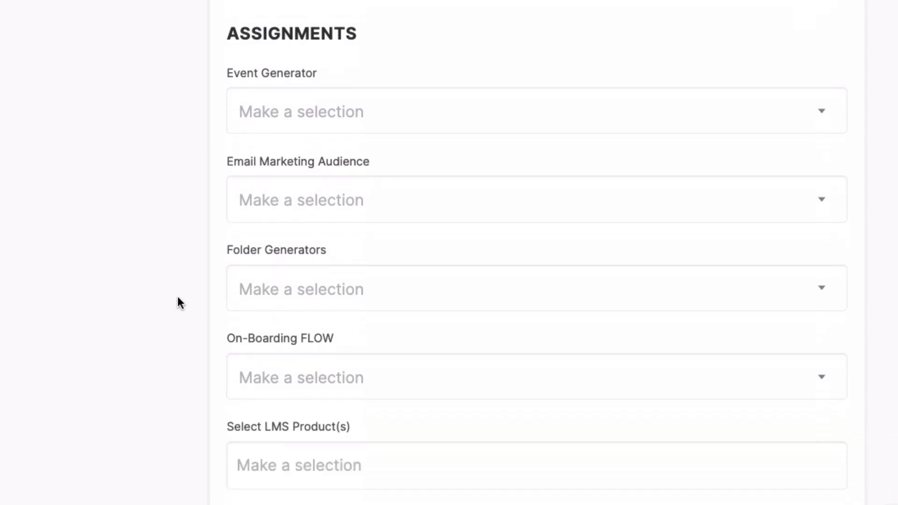
{"action": "scroll", "coordinate": [177, 296], "scroll_direction": "down", "scroll_amount": 4}
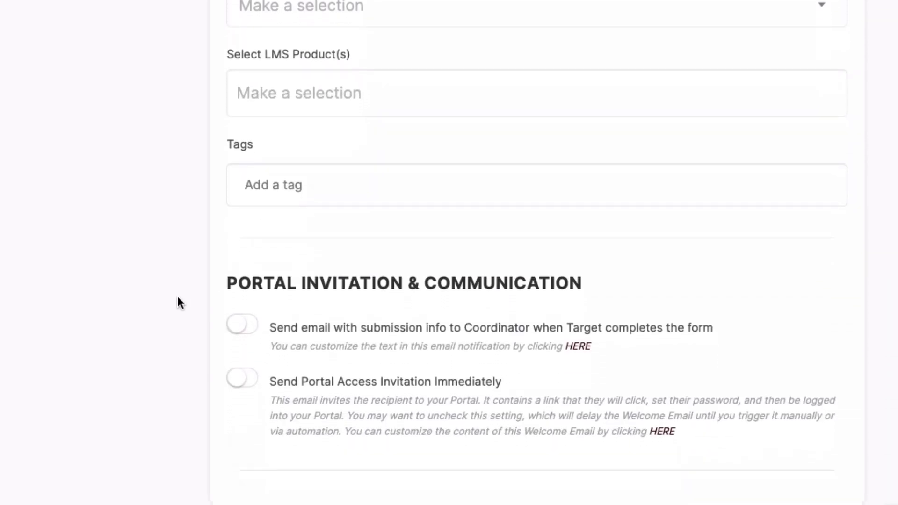
{"action": "left_click", "coordinate": [236, 364]}
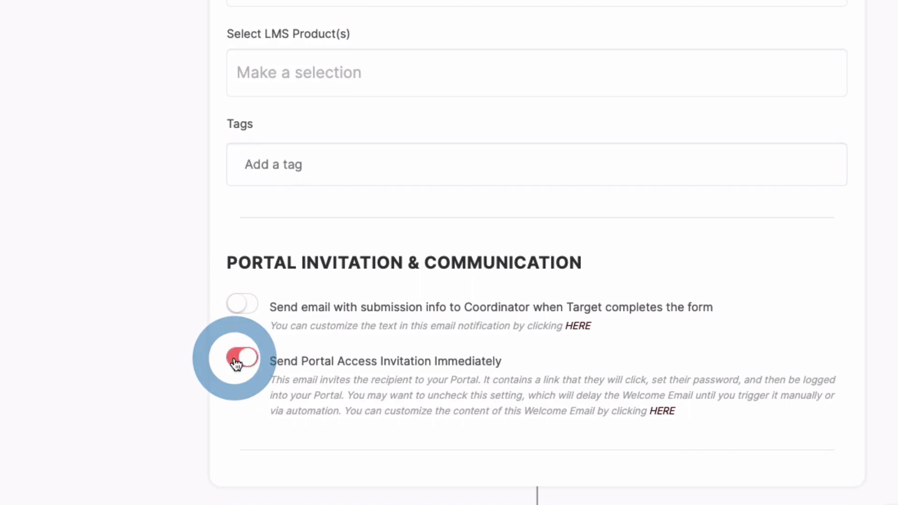
{"action": "left_click", "coordinate": [236, 364]}
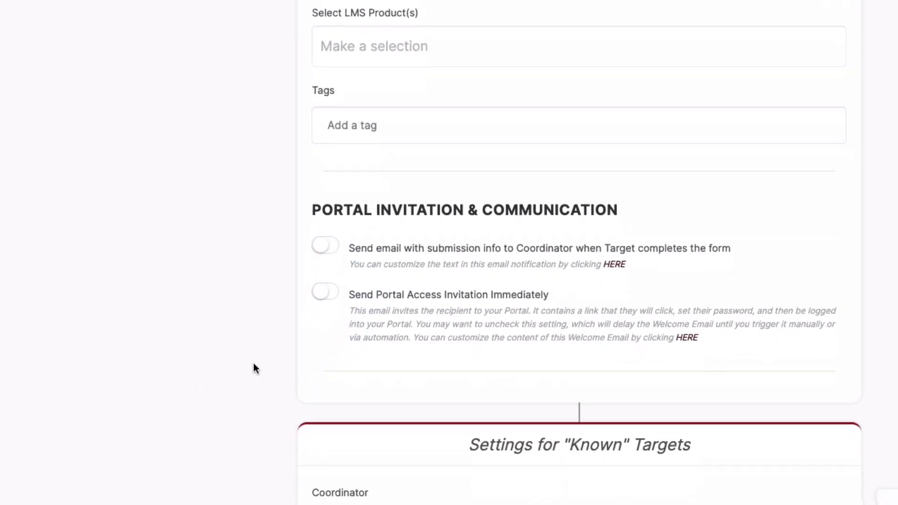
Save the form and open the Link / Embed settings of the Meet and Greet Kickoff form.
{"action": "scroll", "coordinate": [255, 368], "scroll_direction": "down", "scroll_amount": 10}
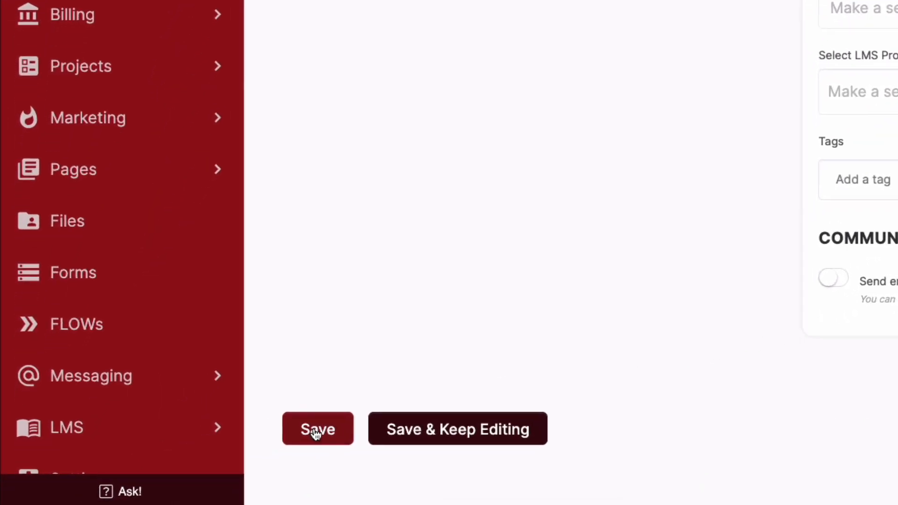
{"action": "left_click", "coordinate": [291, 439]}
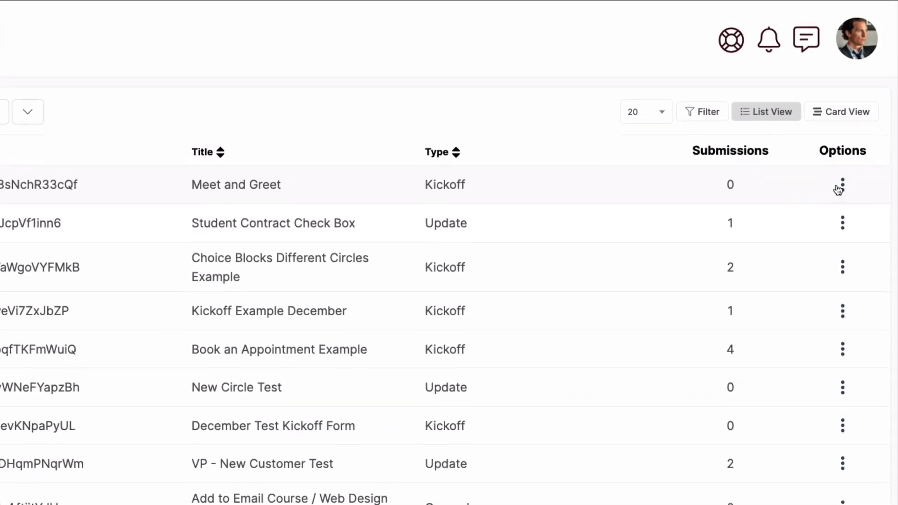
{"action": "left_click", "coordinate": [826, 236]}
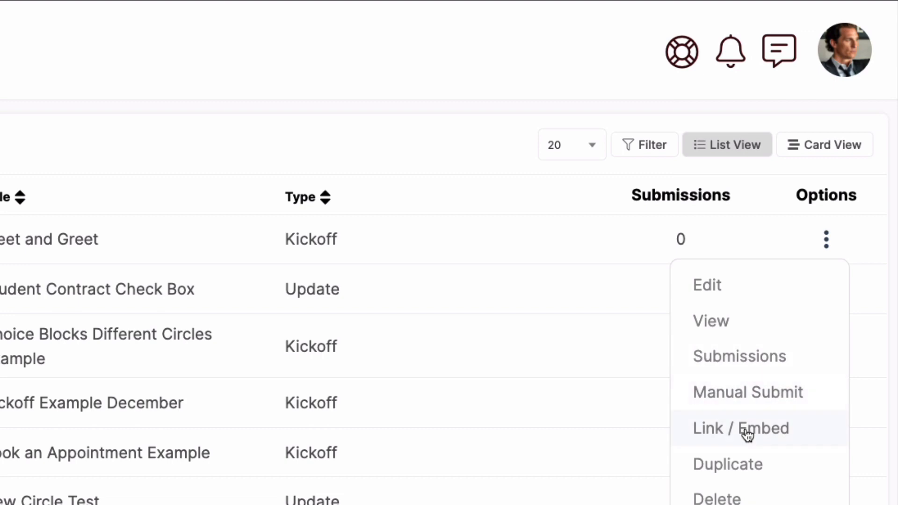
{"action": "left_click", "coordinate": [747, 433]}
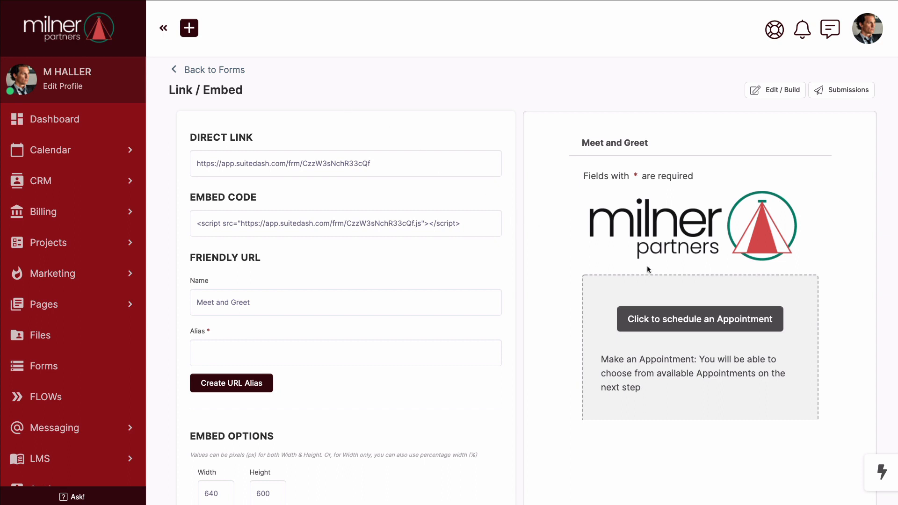
Set the embedded form's button color to red #CC2D2D.
{"action": "scroll", "coordinate": [648, 269], "scroll_direction": "down", "scroll_amount": 4}
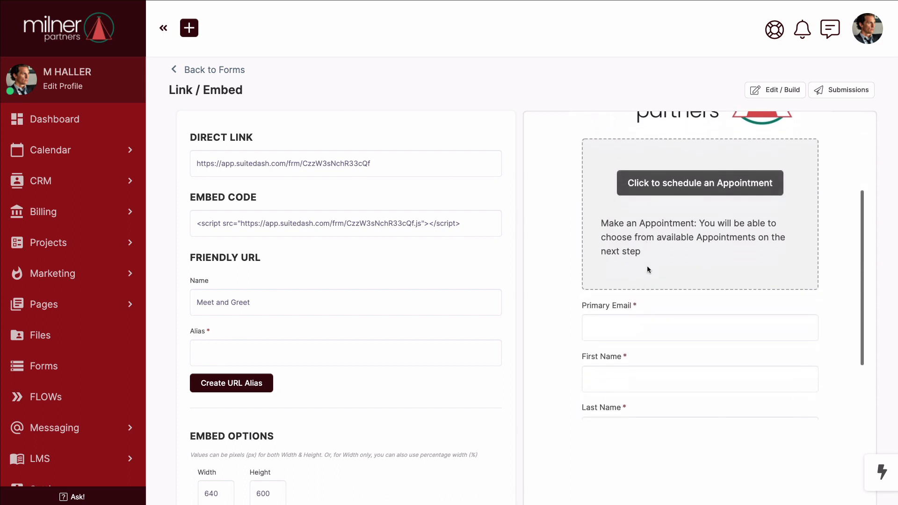
{"action": "scroll", "coordinate": [647, 269], "scroll_direction": "down", "scroll_amount": 3}
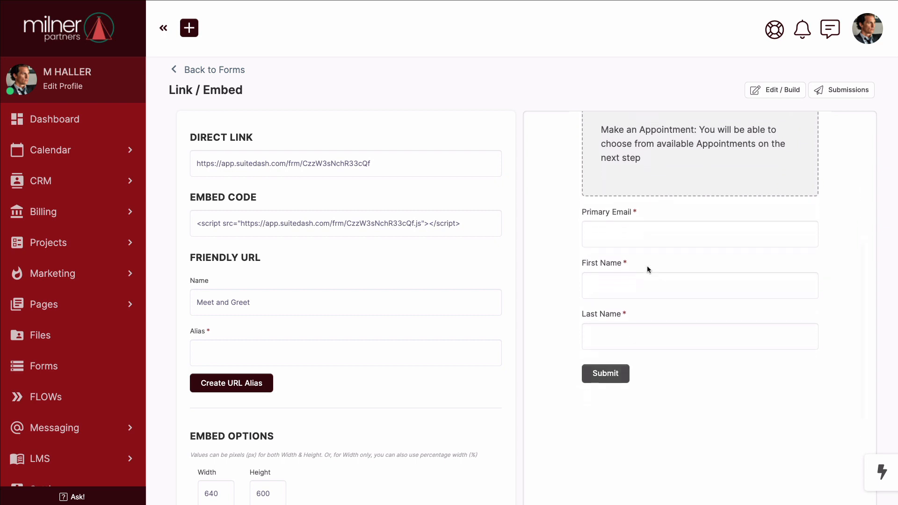
{"action": "scroll", "coordinate": [424, 343], "scroll_direction": "down", "scroll_amount": 5}
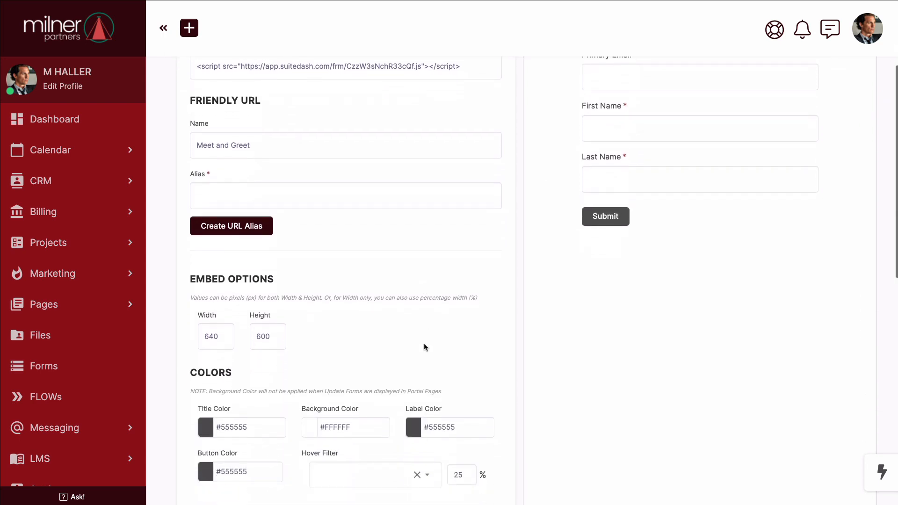
{"action": "scroll", "coordinate": [424, 347], "scroll_direction": "down", "scroll_amount": 2}
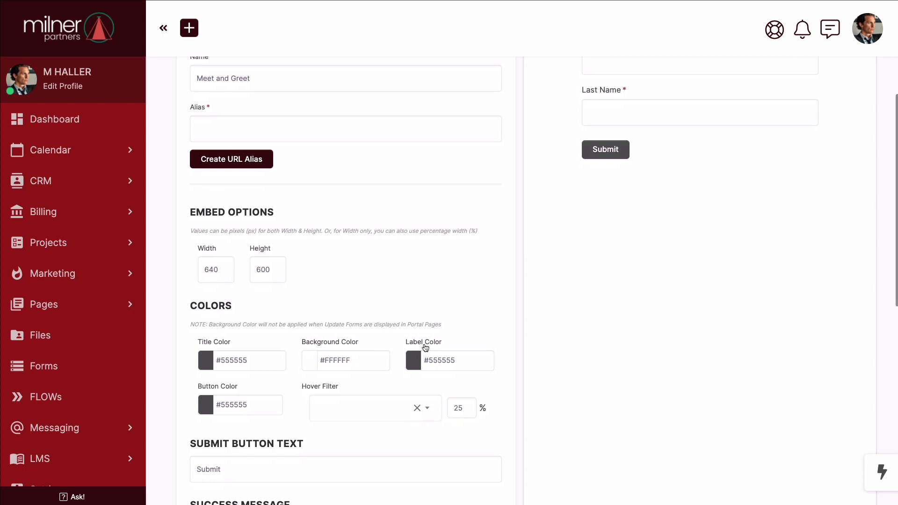
{"action": "scroll", "coordinate": [421, 348], "scroll_direction": "down", "scroll_amount": 1}
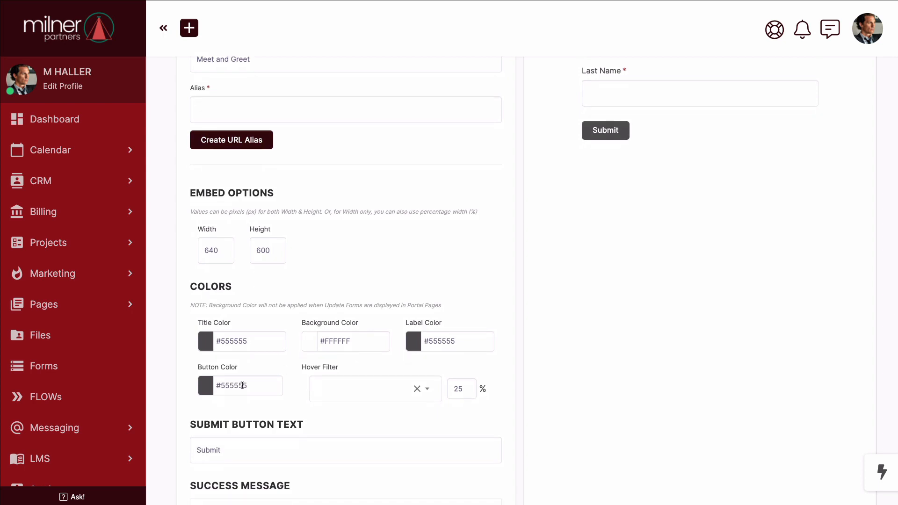
{"action": "left_click", "coordinate": [243, 385]}
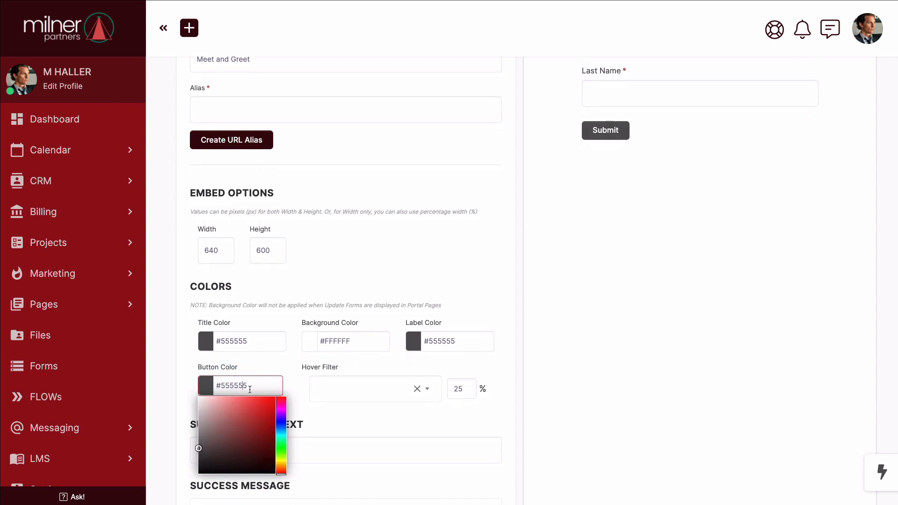
{"action": "left_click", "coordinate": [256, 414]}
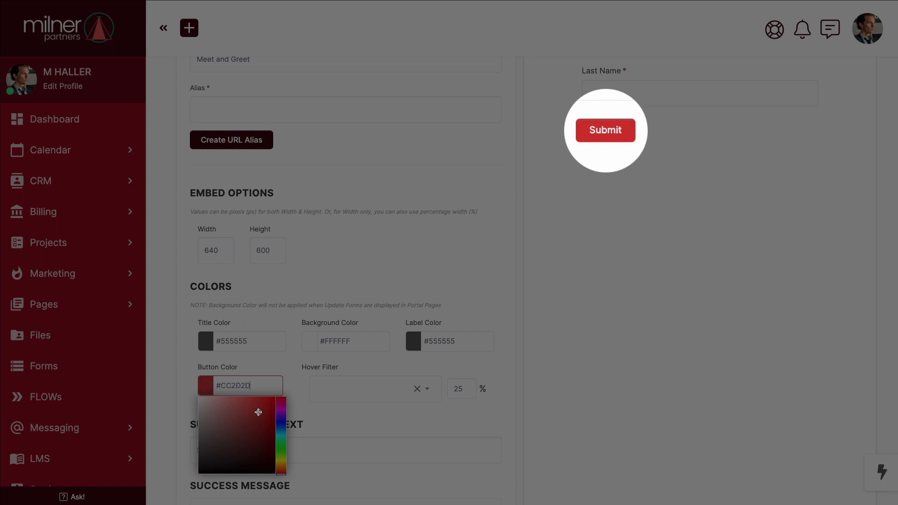
{"action": "left_click", "coordinate": [322, 420]}
Change the submit button text to "Let's Go!" and enable hiding the form title and the required message.
{"action": "scroll", "coordinate": [319, 418], "scroll_direction": "down", "scroll_amount": 1}
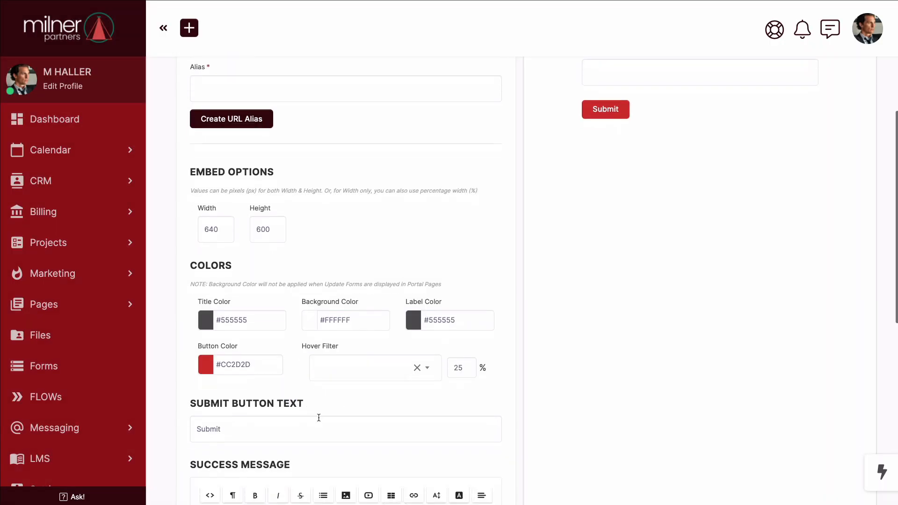
{"action": "scroll", "coordinate": [318, 418], "scroll_direction": "down", "scroll_amount": 2}
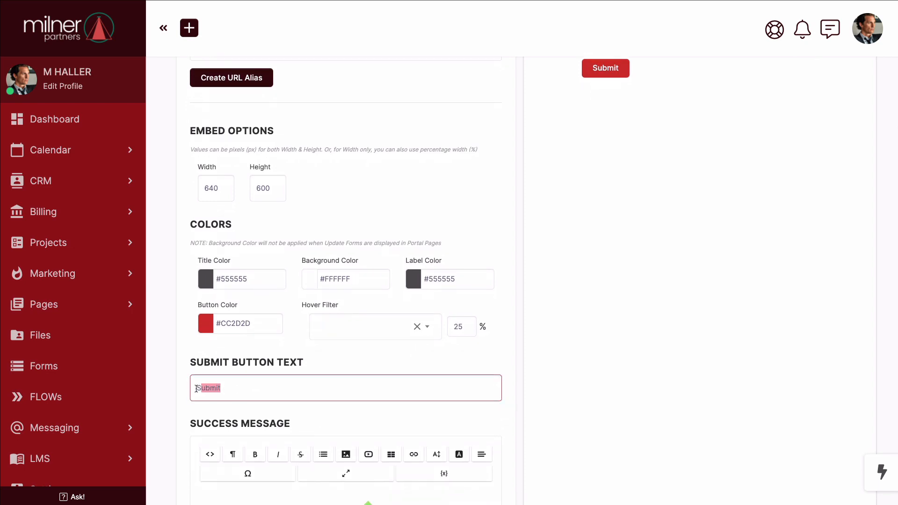
{"action": "type", "text": "Let's Go!"}
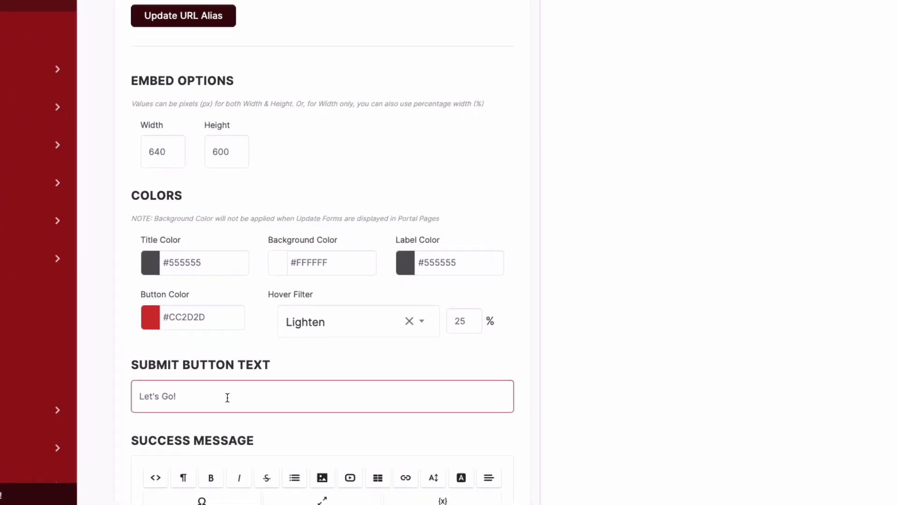
{"action": "scroll", "coordinate": [323, 374], "scroll_direction": "down", "scroll_amount": 9}
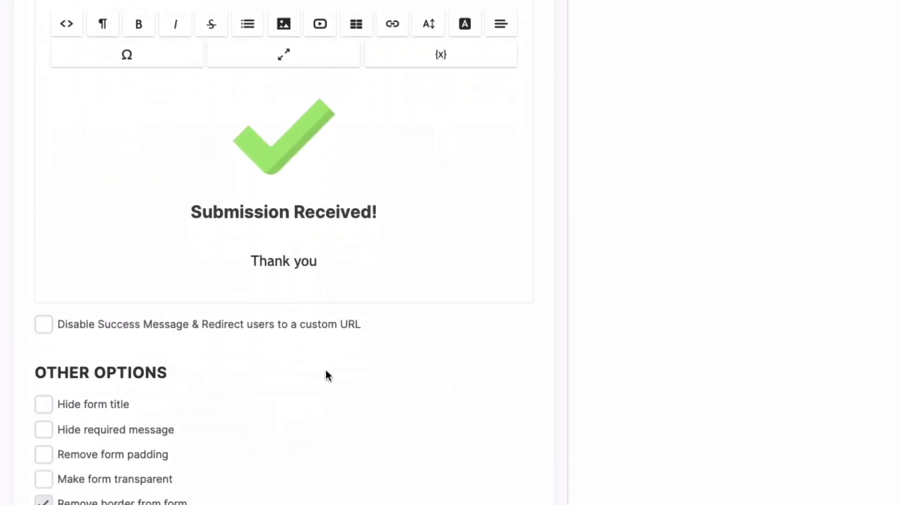
{"action": "scroll", "coordinate": [324, 368], "scroll_direction": "down", "scroll_amount": 4}
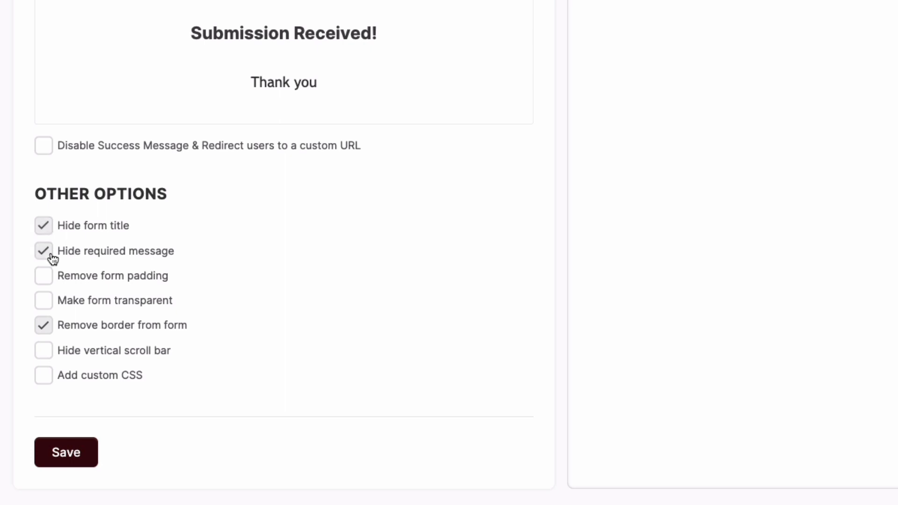
Create the friendly URL alias "meet-and-greet" for the Meet and Greet form.
{"action": "scroll", "coordinate": [327, 407], "scroll_direction": "up", "scroll_amount": 15}
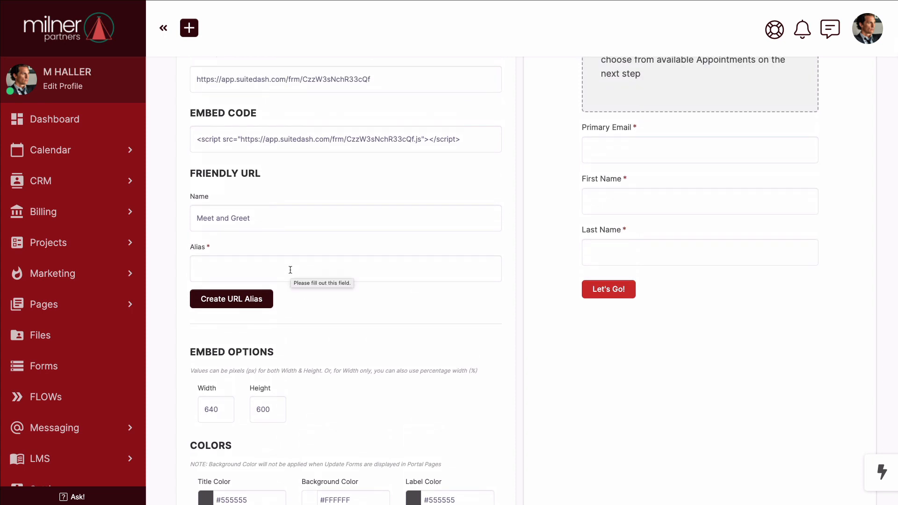
{"action": "left_click", "coordinate": [290, 269]}
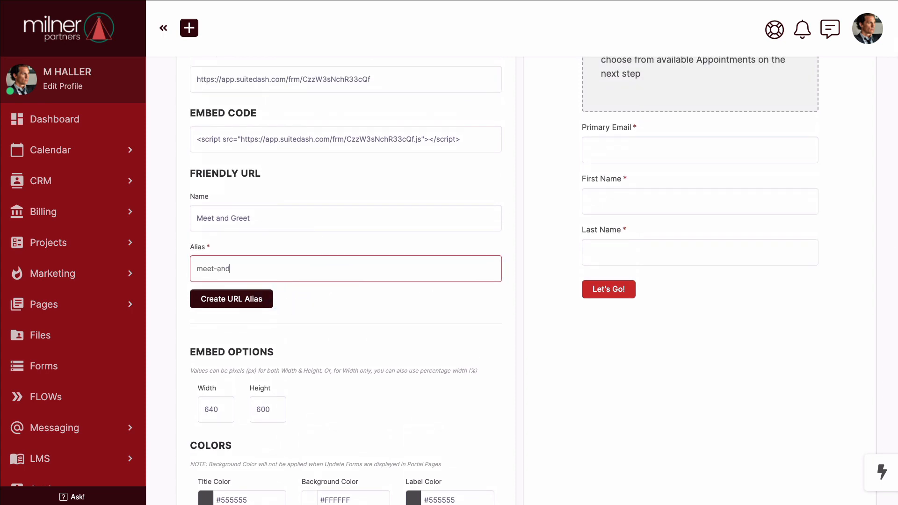
{"action": "left_click", "coordinate": [253, 302]}
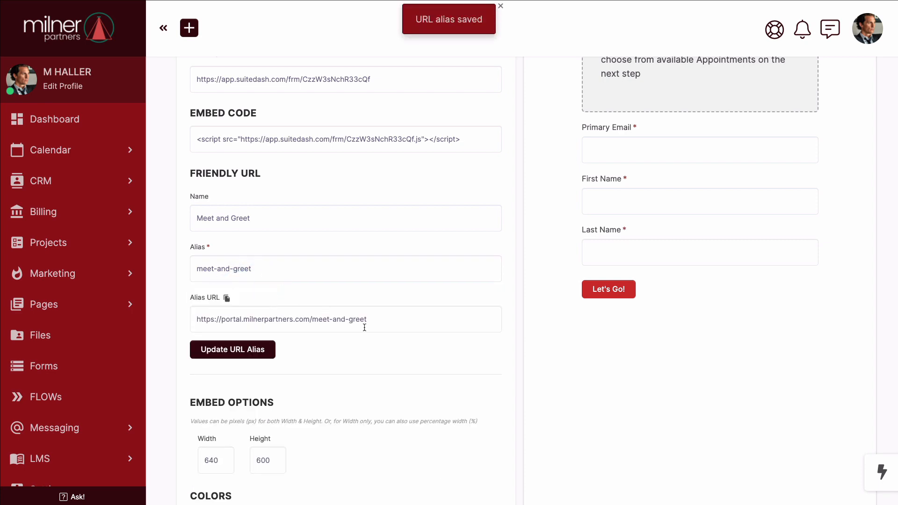
Save the form's Link / Embed settings.
{"action": "scroll", "coordinate": [365, 328], "scroll_direction": "down", "scroll_amount": 1}
{"action": "scroll", "coordinate": [485, 282], "scroll_direction": "down", "scroll_amount": 10}
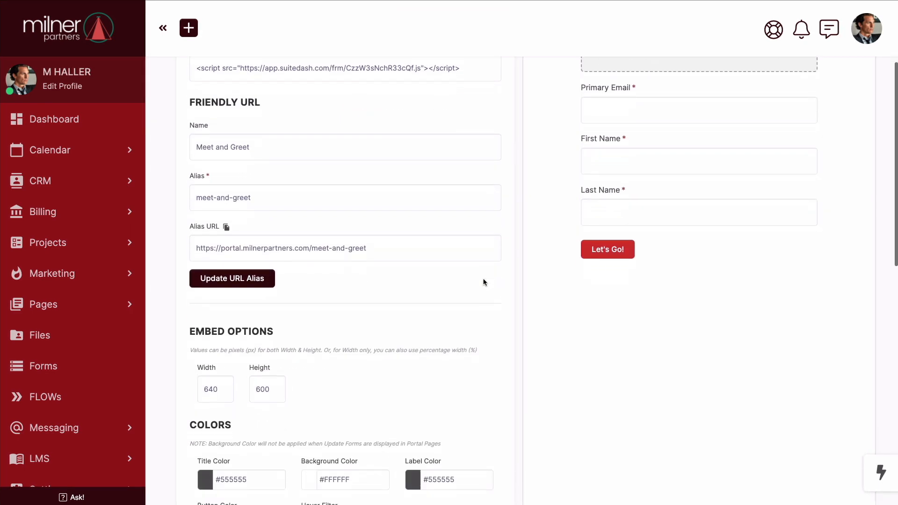
{"action": "scroll", "coordinate": [449, 299], "scroll_direction": "down", "scroll_amount": 7}
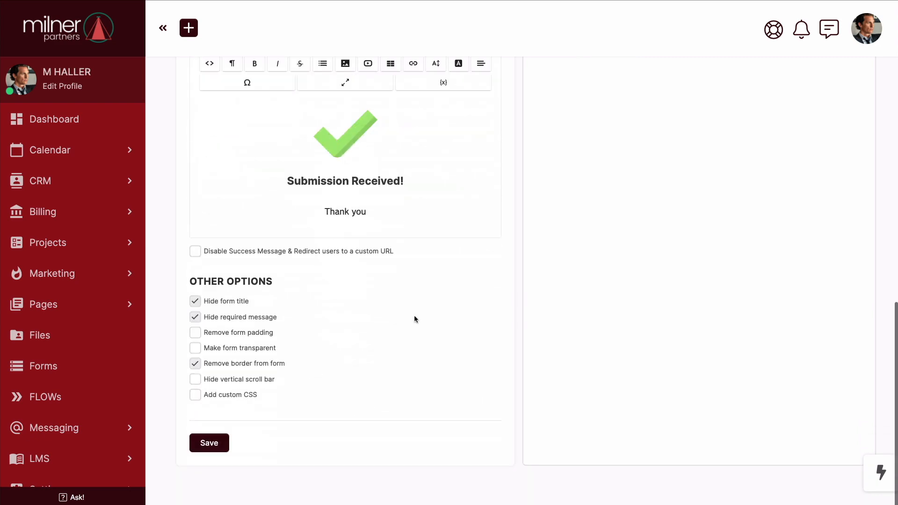
{"action": "left_click", "coordinate": [220, 443]}
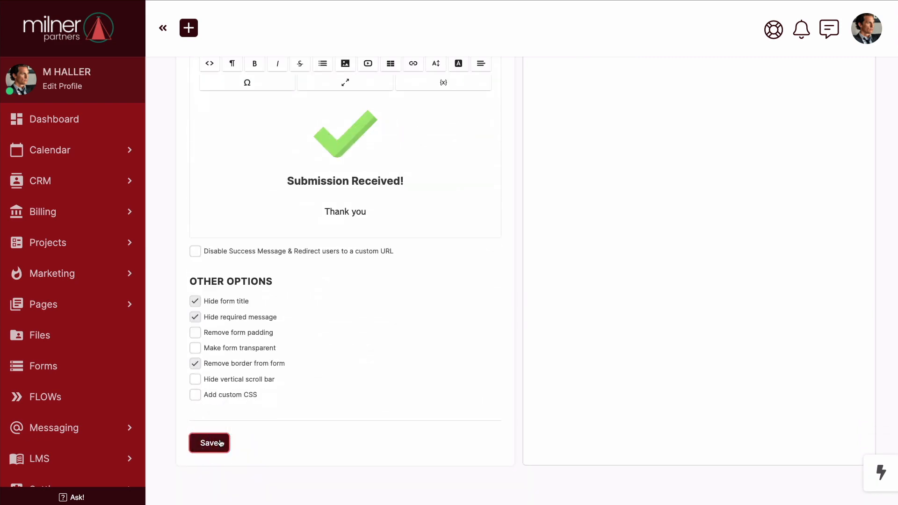
Open the live Meet and Greet form through its direct link.
{"action": "scroll", "coordinate": [427, 374], "scroll_direction": "up", "scroll_amount": 15}
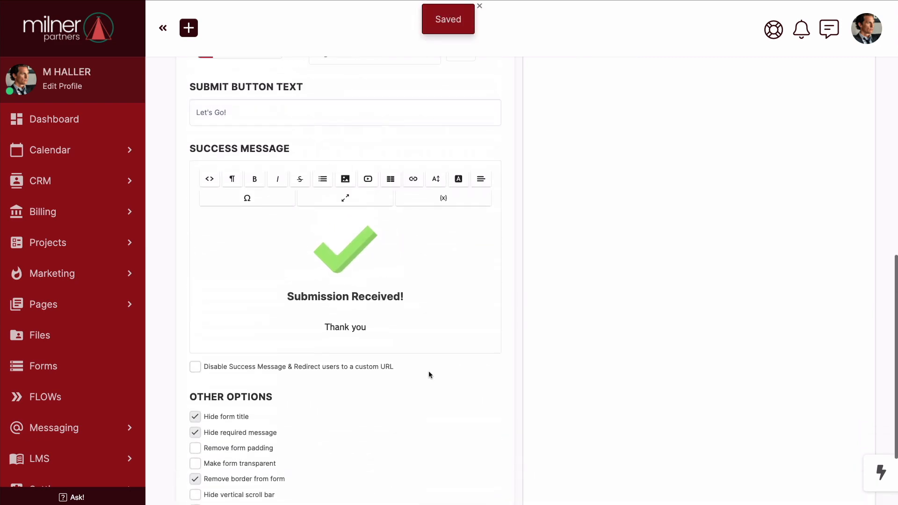
{"action": "scroll", "coordinate": [429, 374], "scroll_direction": "up", "scroll_amount": 2}
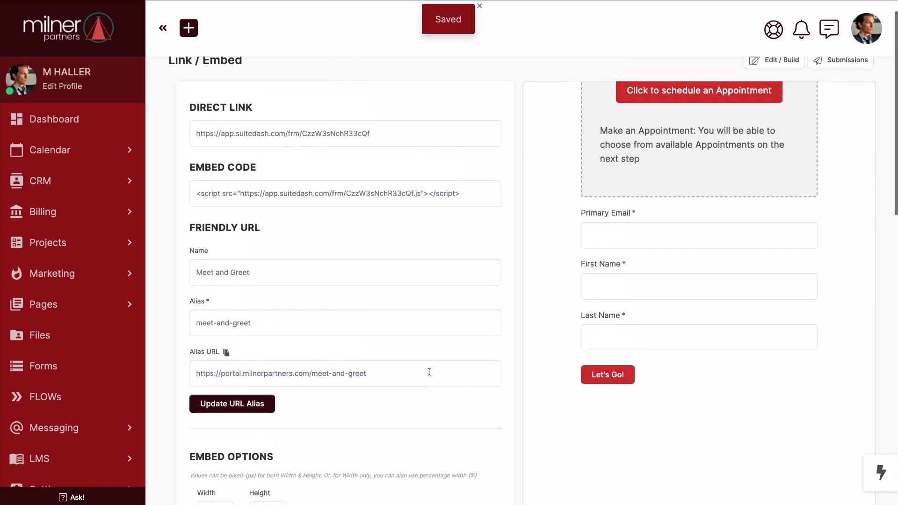
{"action": "left_click", "coordinate": [335, 149]}
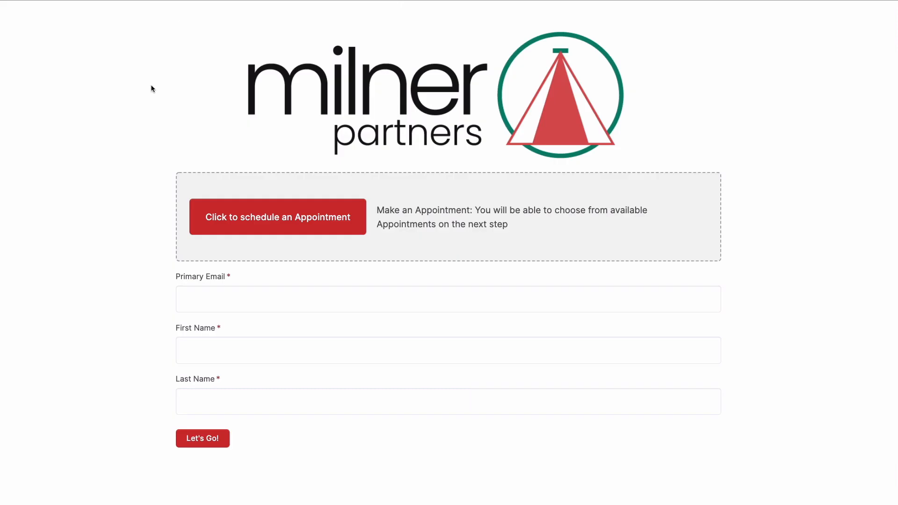
Schedule an appointment from the live form for Monday the 27th at 2:00PM.
{"action": "left_click", "coordinate": [252, 218]}
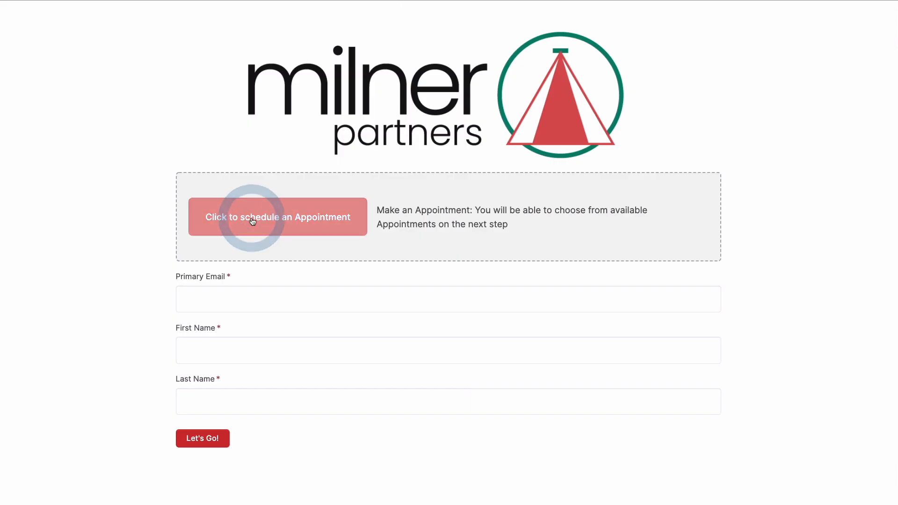
{"action": "scroll", "coordinate": [388, 276], "scroll_direction": "down", "scroll_amount": 3}
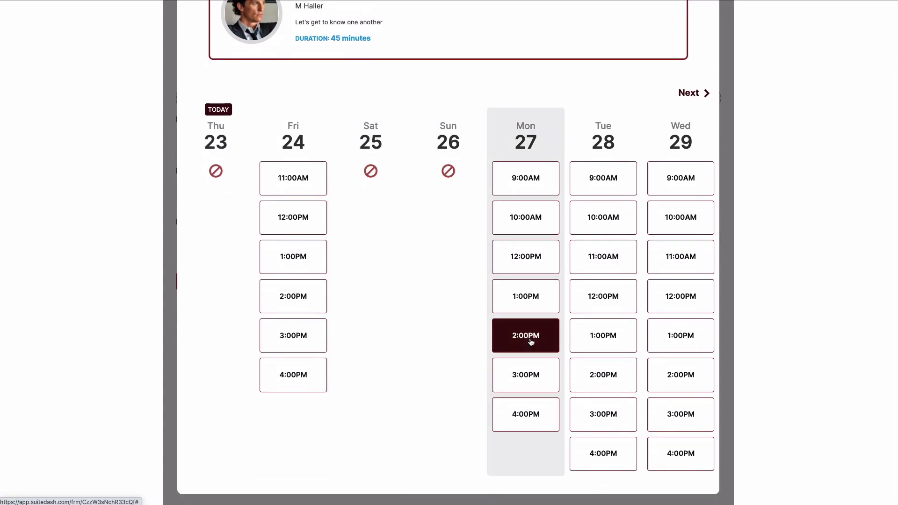
{"action": "left_click", "coordinate": [530, 344]}
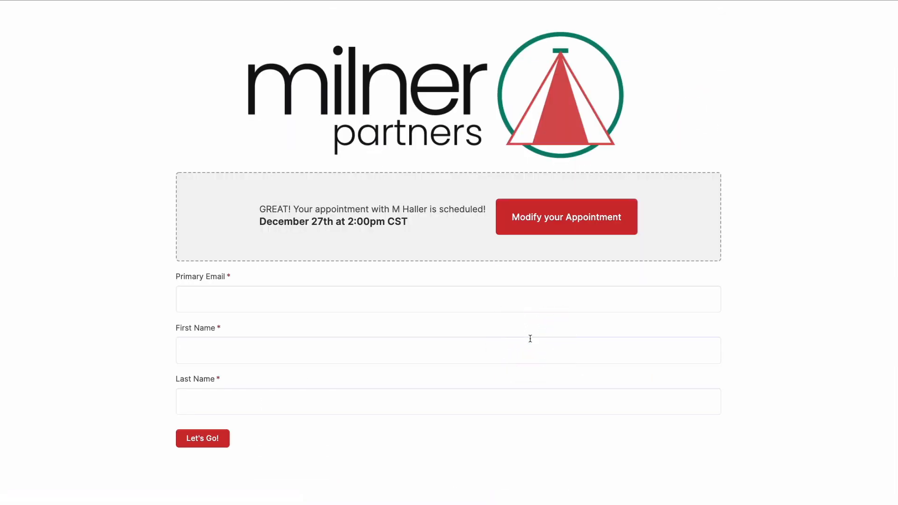